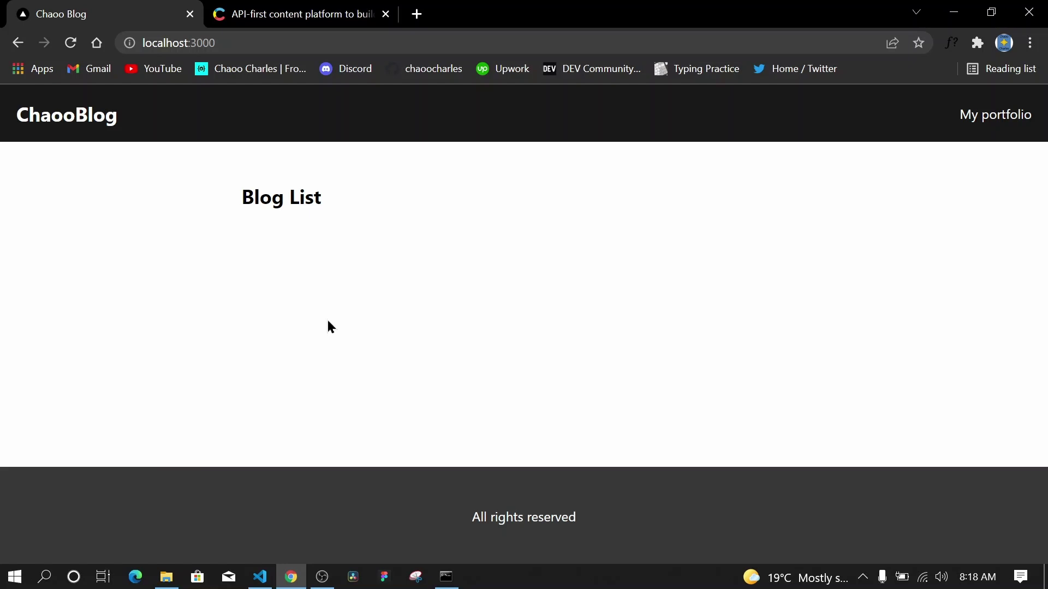
Switch Chrome to the Contentful website tab
click(235, 16)
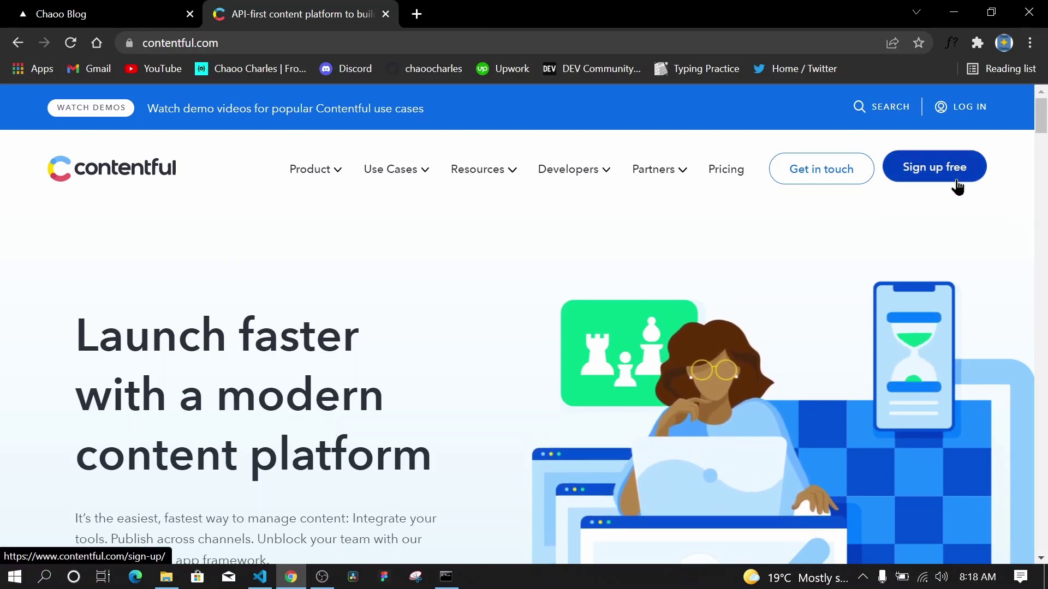
Start a free sign-up from the contentful.com homepage
click(939, 184)
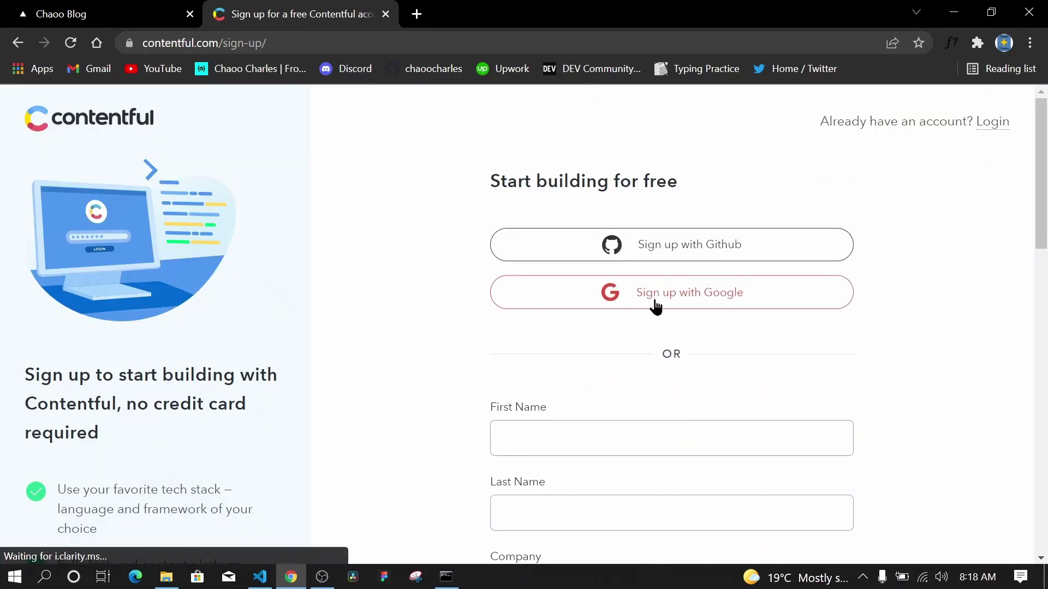
Choose Google sign-up and enter CC as the company name
click(706, 291)
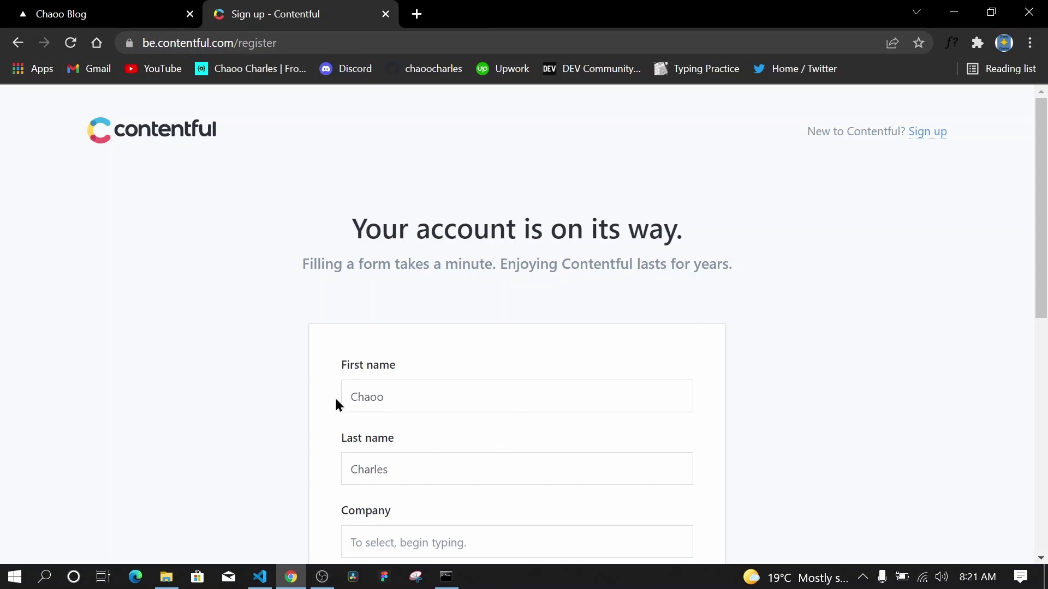
scroll(453, 411, down, 1)
click(396, 456)
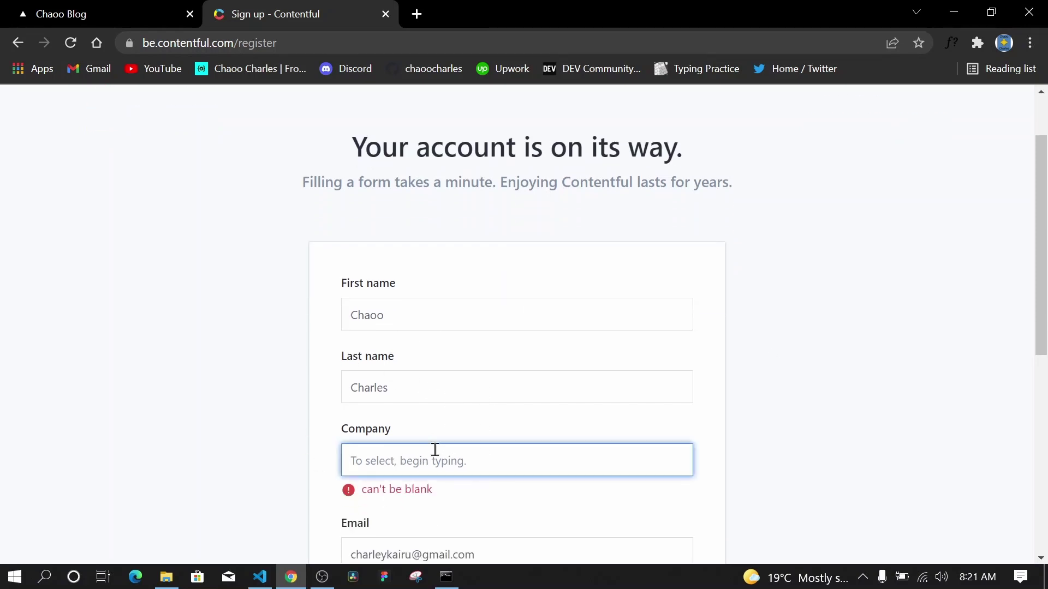
text(CC)
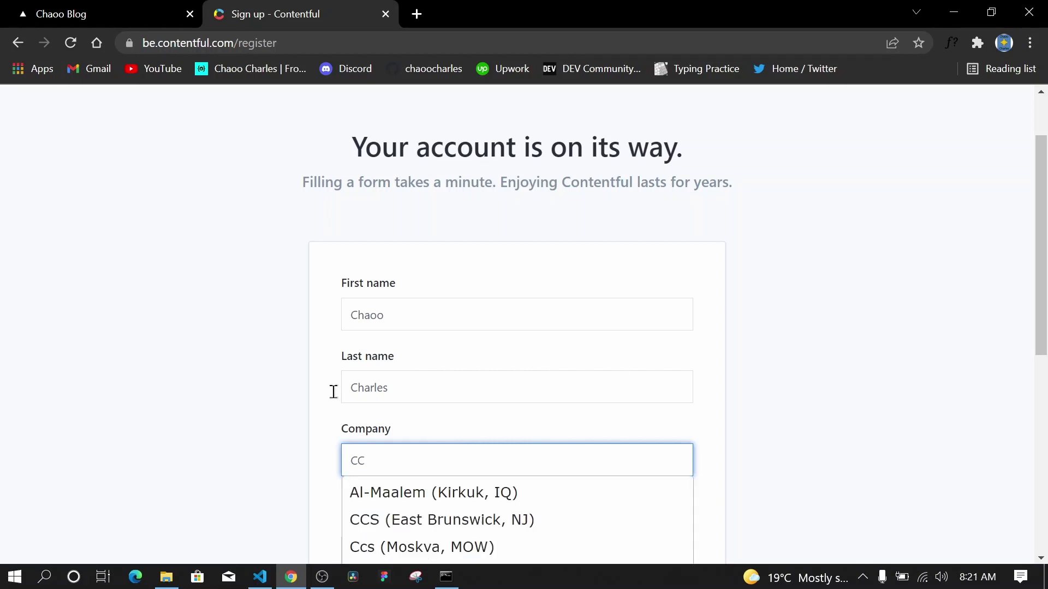
scroll(809, 379, down, 5)
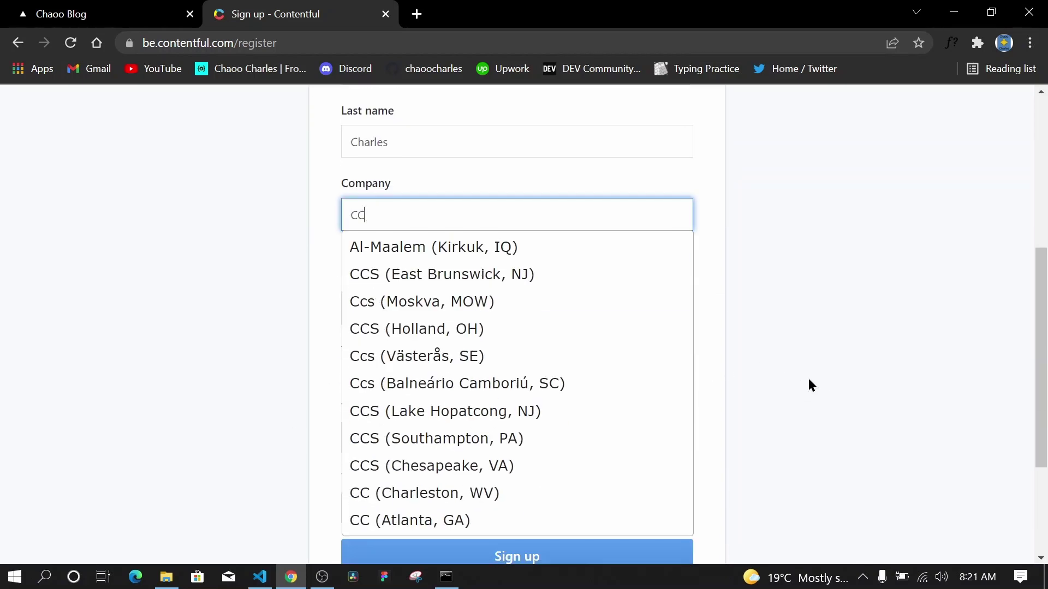
click(516, 192)
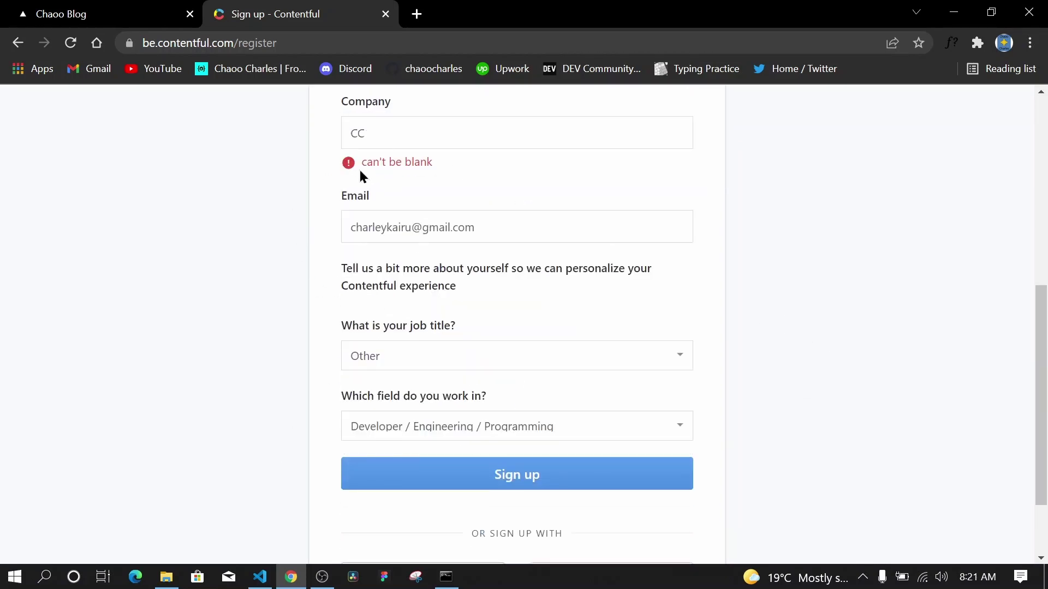
Set job title Other and field Developer / Engineering / Programming, then submit
scroll(451, 225, down, 2)
click(387, 260)
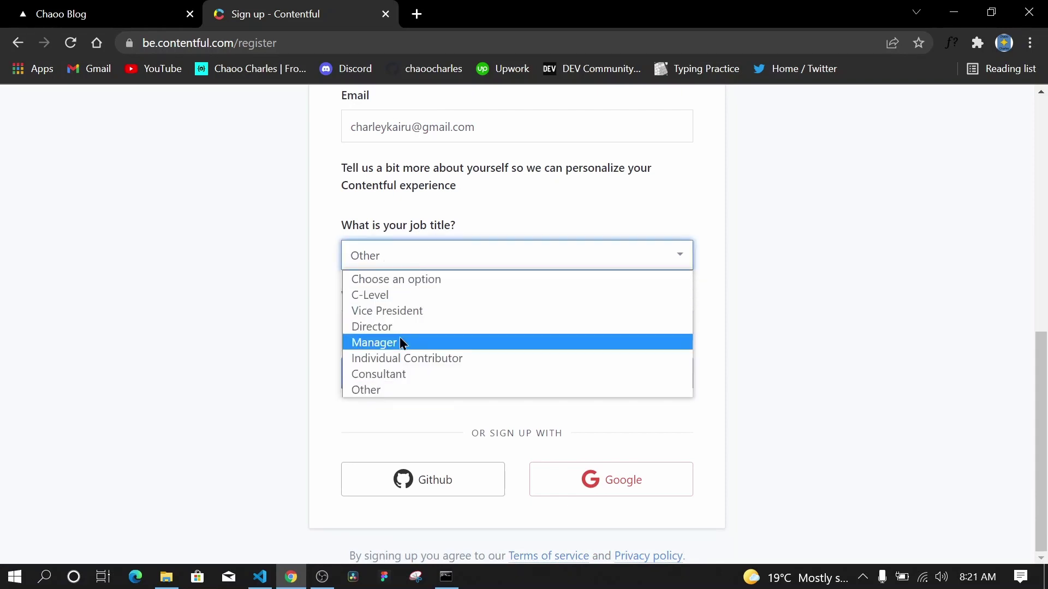
click(382, 391)
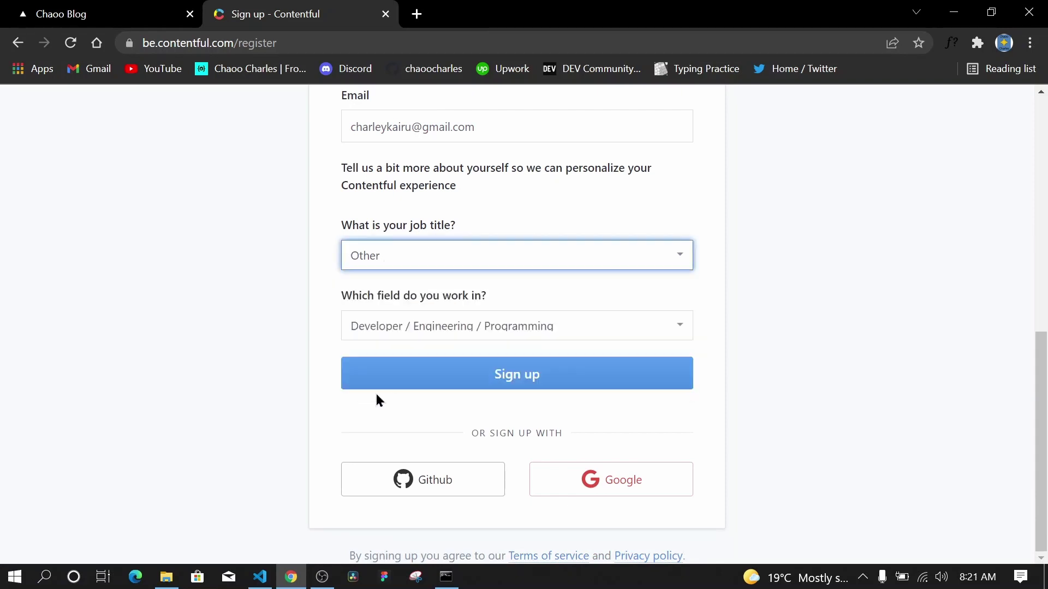
click(483, 327)
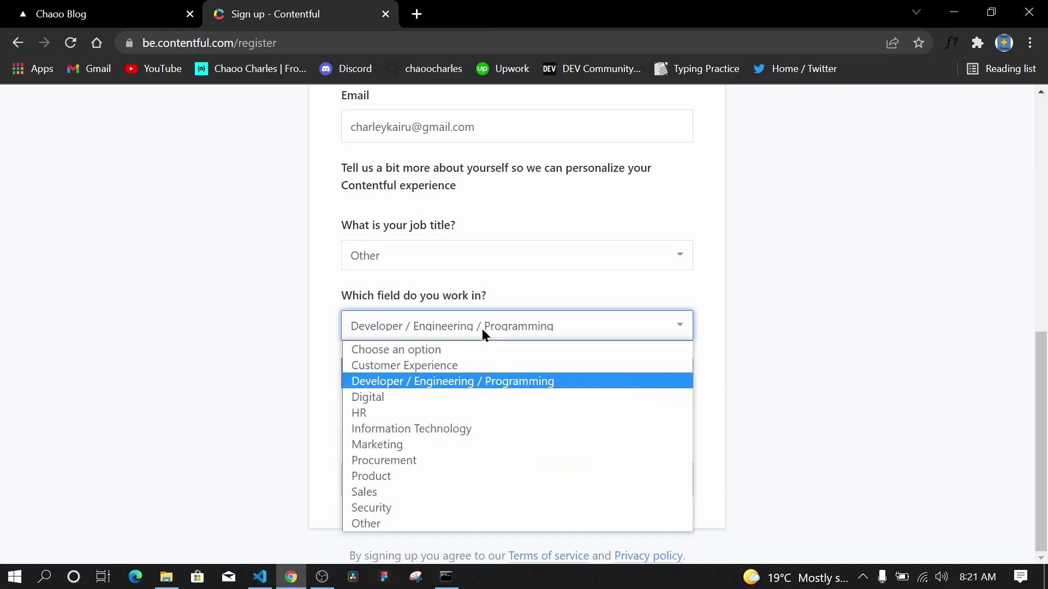
click(423, 385)
click(528, 379)
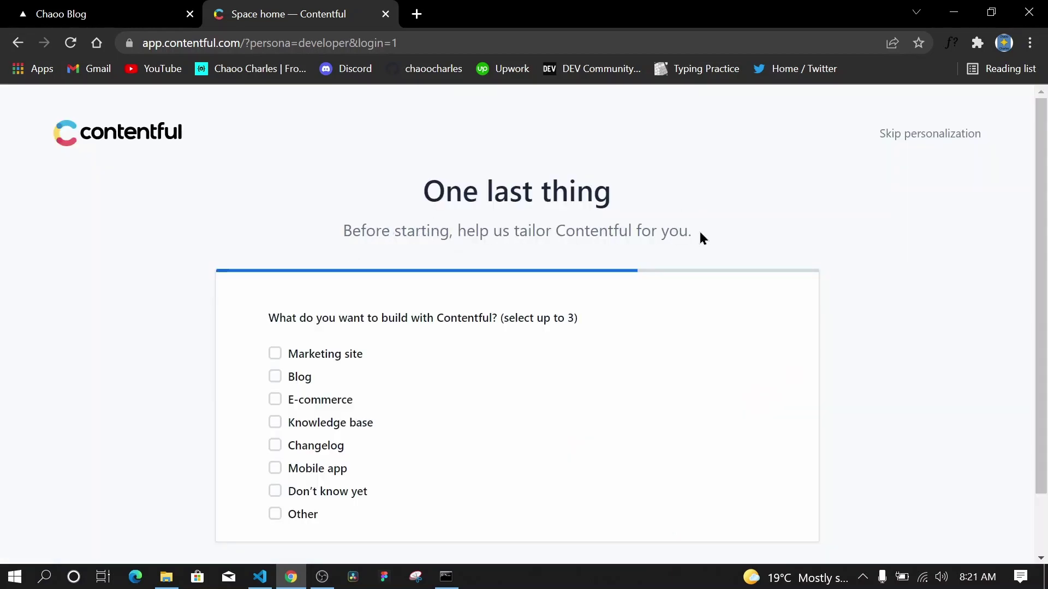
Pick Blog as the goal and 'I decided to use Contentful for a new project.'
scroll(304, 361, down, 1)
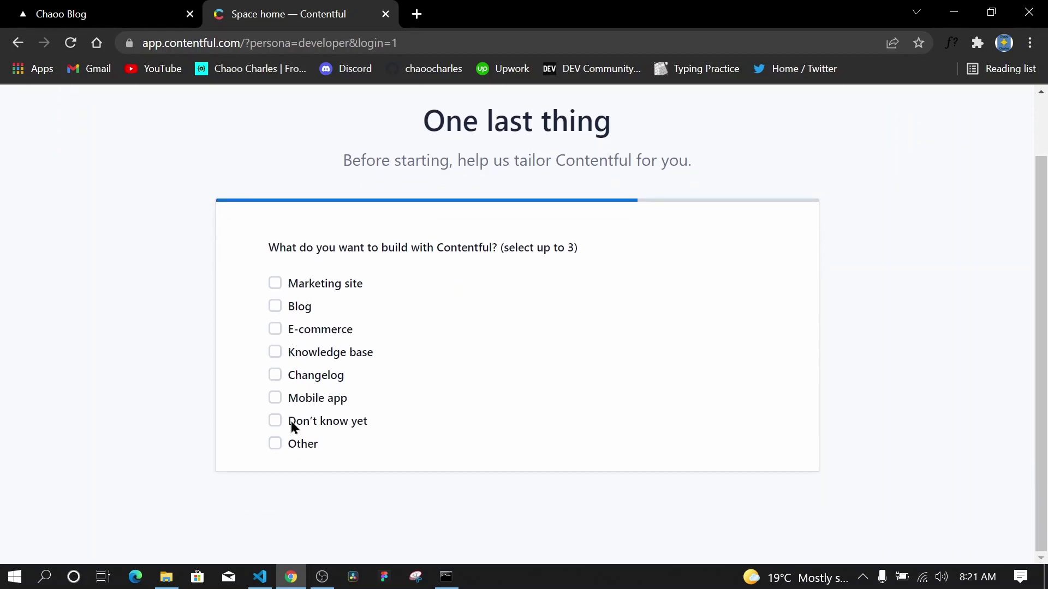
click(275, 307)
scroll(428, 423, down, 1)
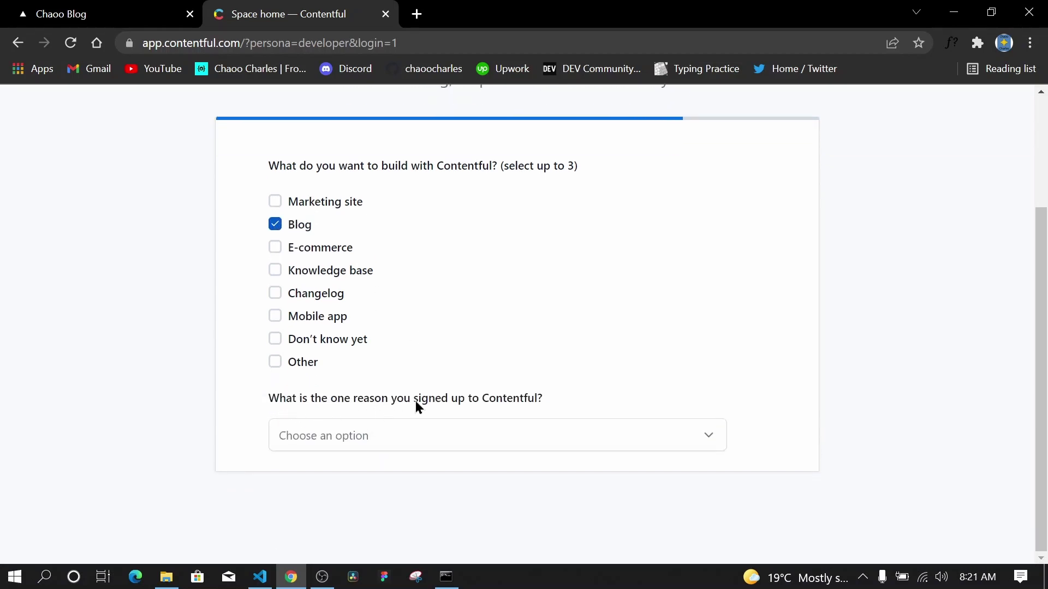
click(568, 442)
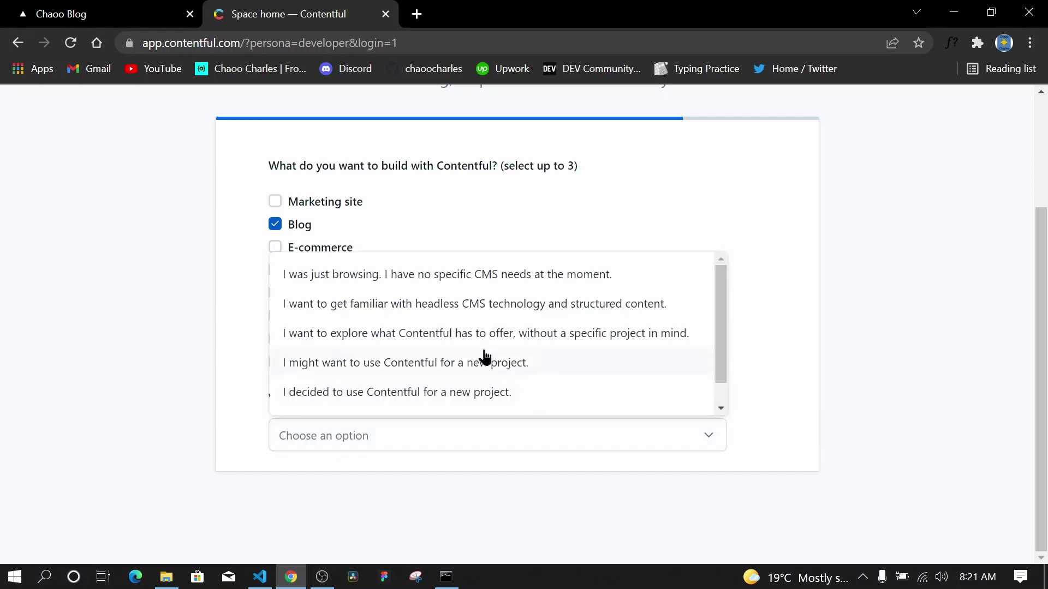
click(404, 395)
Rate Headless CMS and Structured content familiarity as Moderately and start Contentful
scroll(425, 405, down, 3)
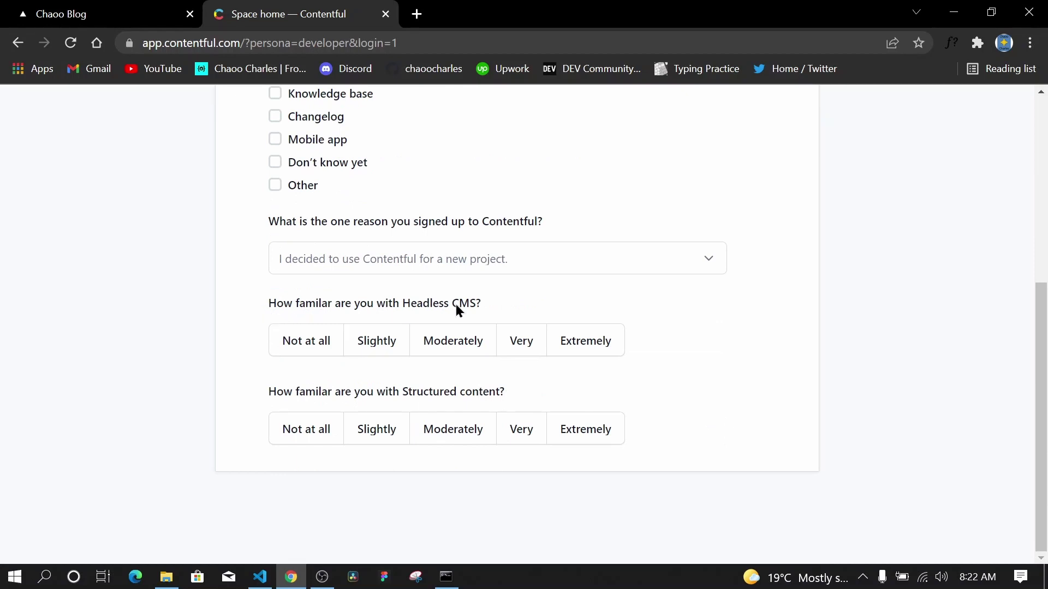
click(452, 349)
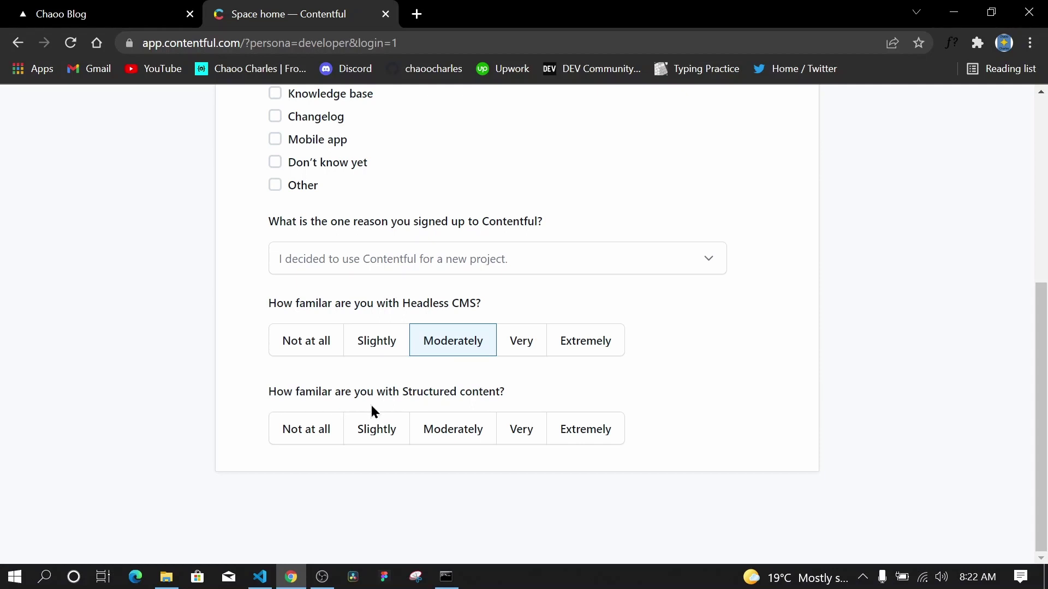
click(456, 431)
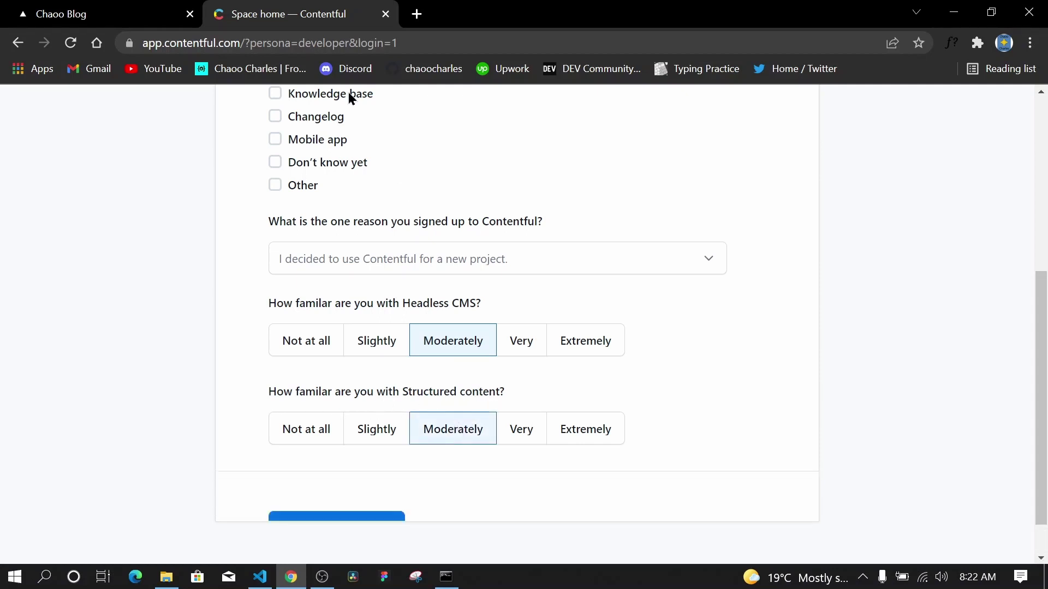
scroll(283, 235, down, 2)
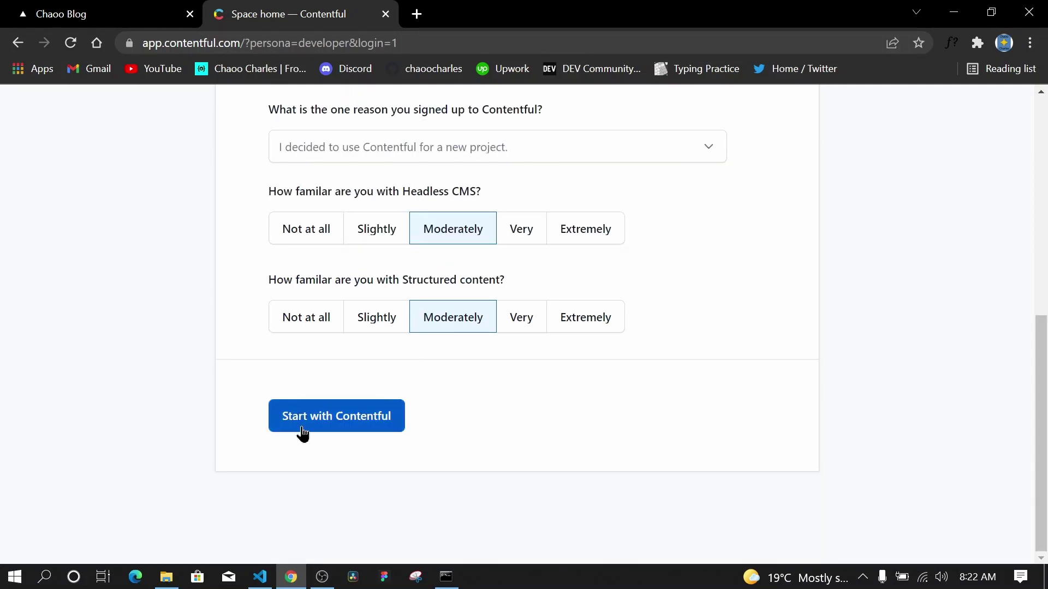
click(304, 431)
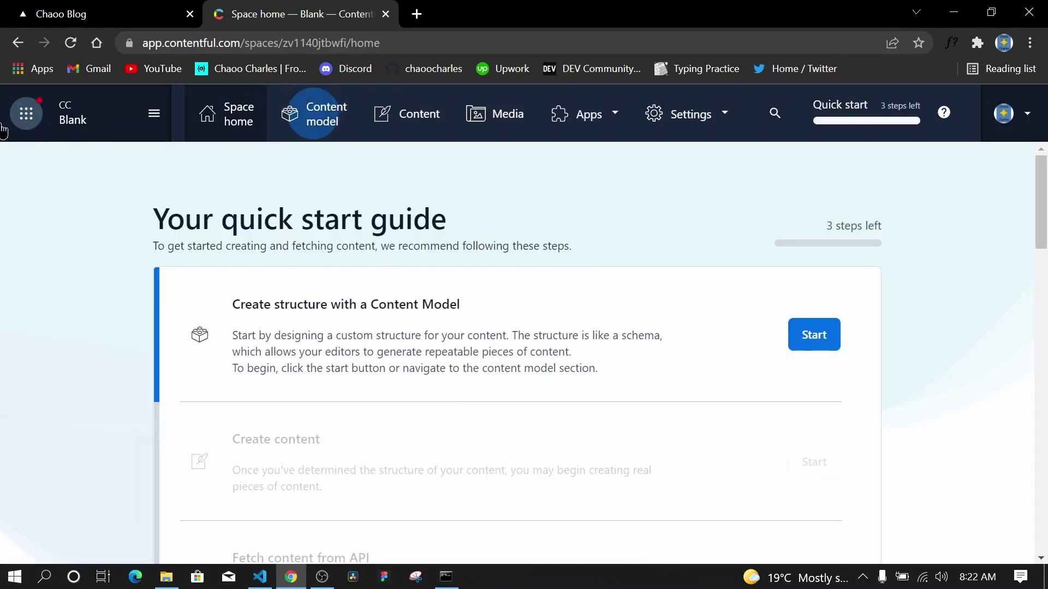
Glance at the spaces overview and quick start guide, then open the Blank space's Content model
click(73, 121)
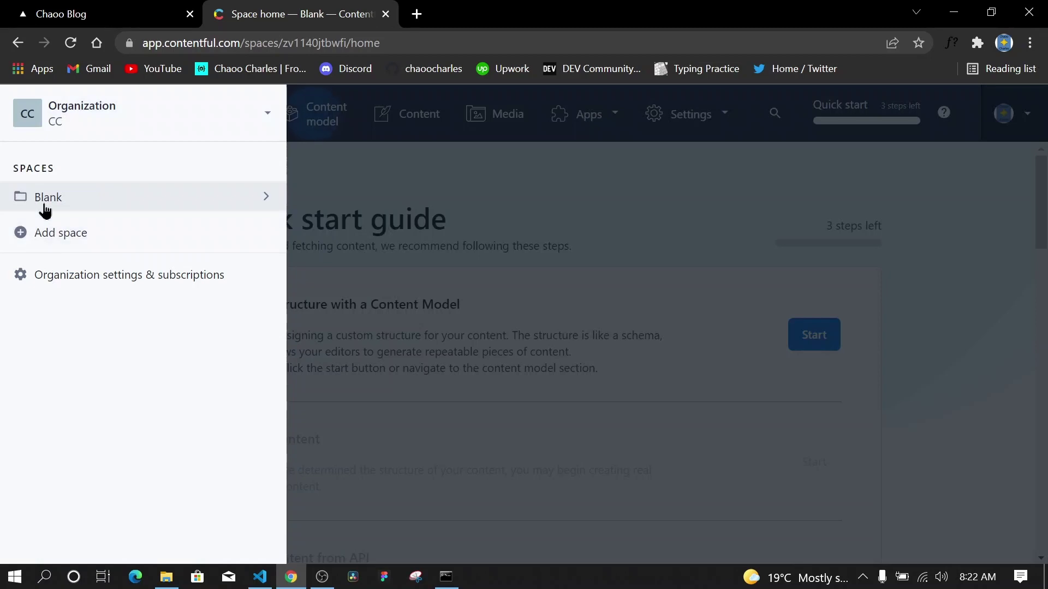
click(421, 189)
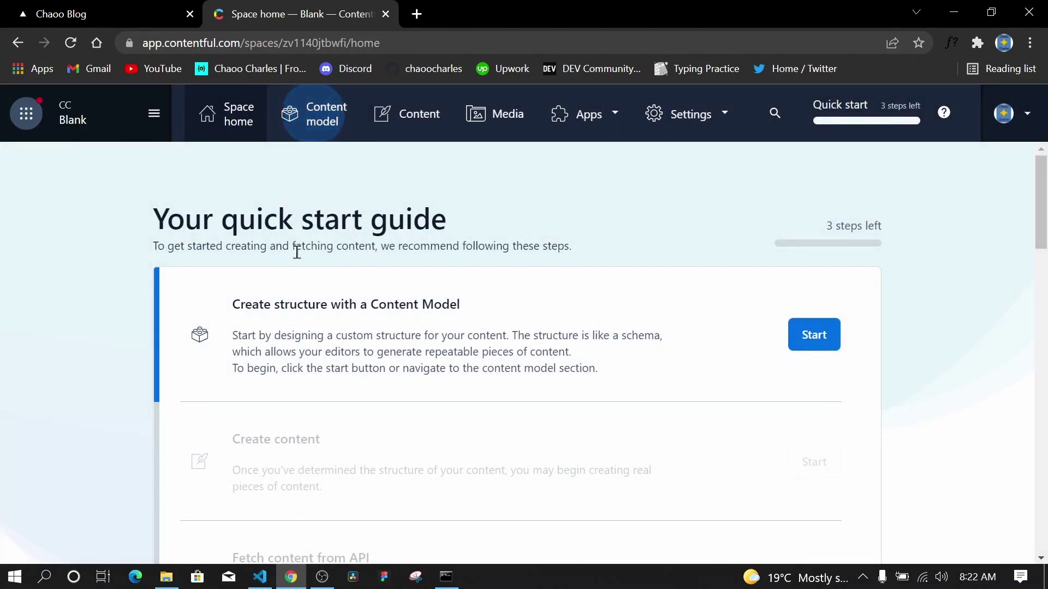
scroll(442, 288, down, 15)
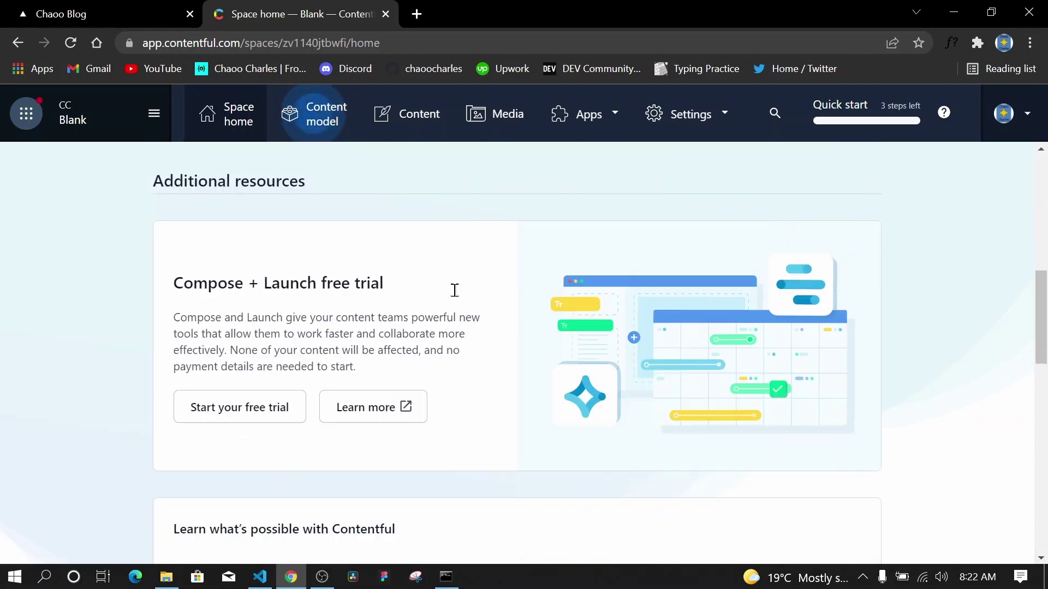
scroll(449, 338, up, 15)
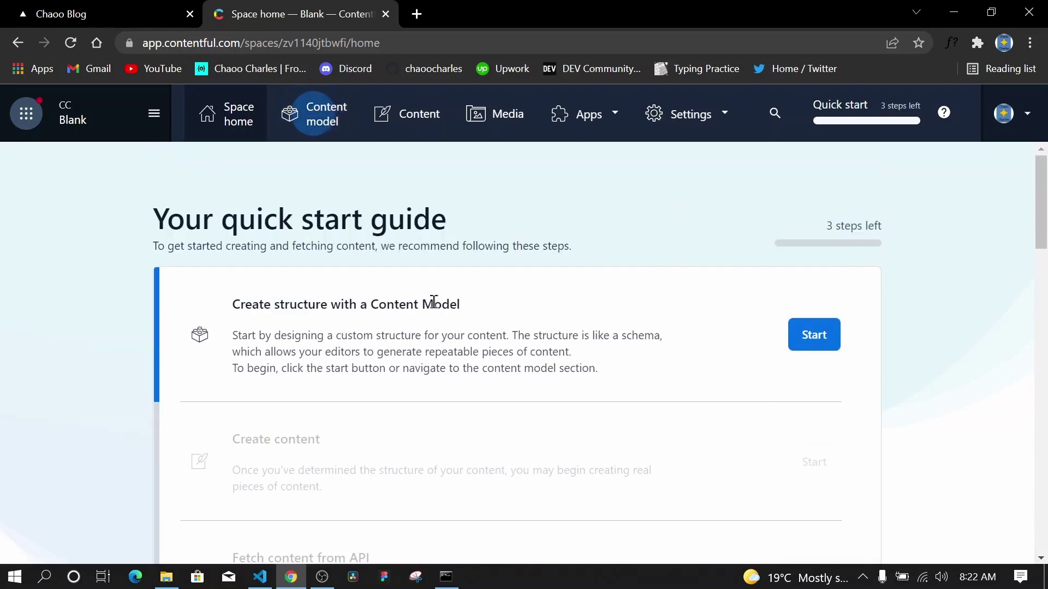
click(323, 123)
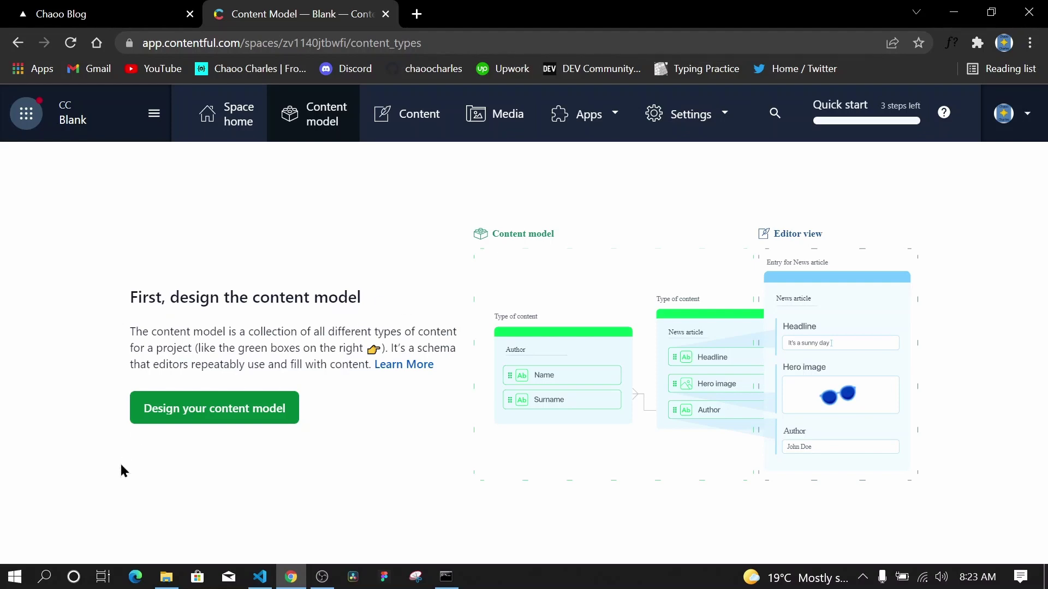
Create a content type named Blog (API identifier blog) and begin adding its first field
click(185, 417)
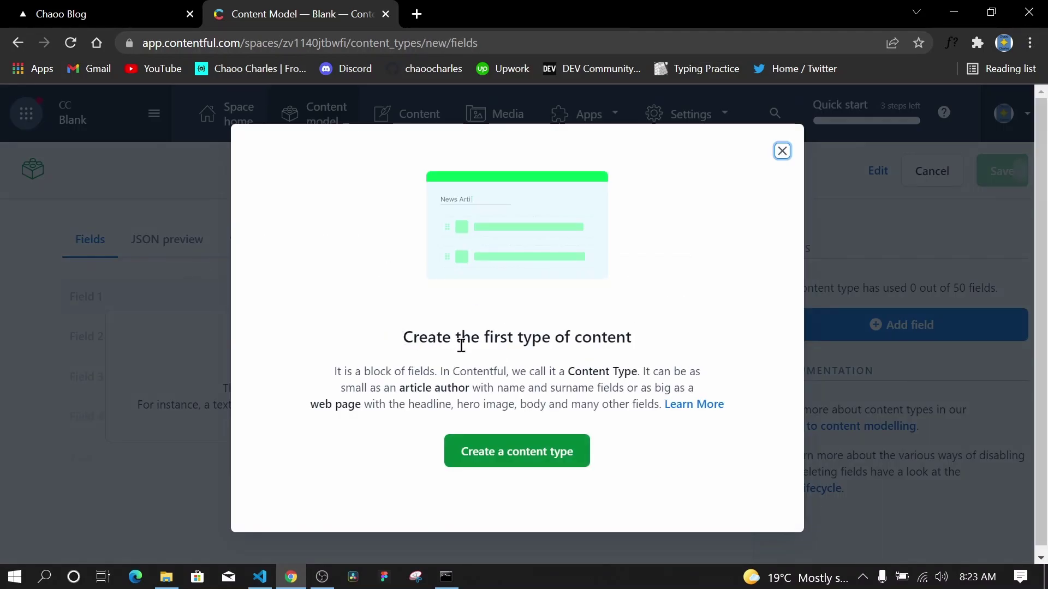
click(531, 463)
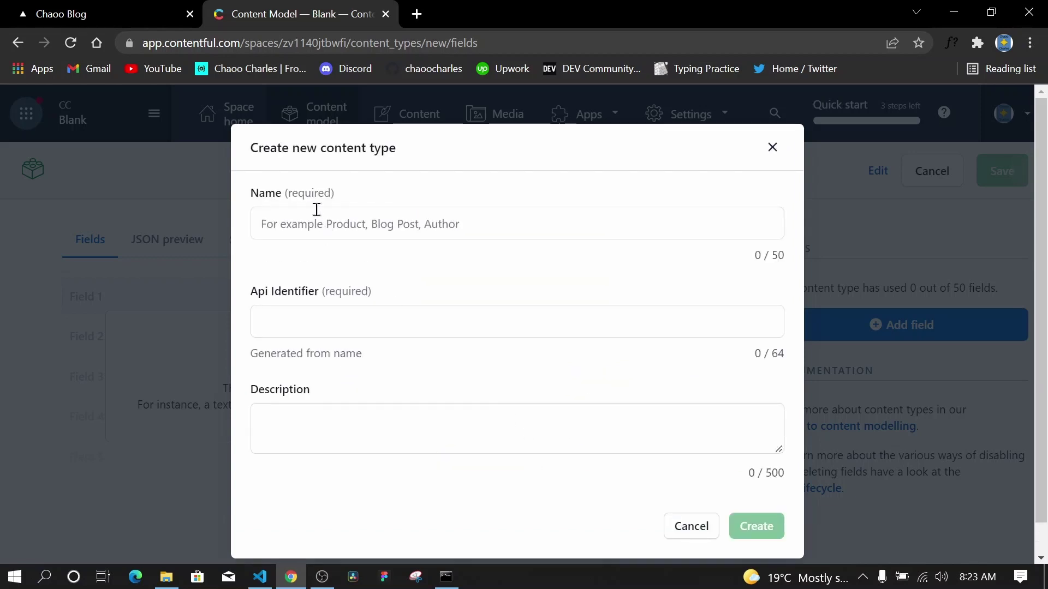
click(571, 227)
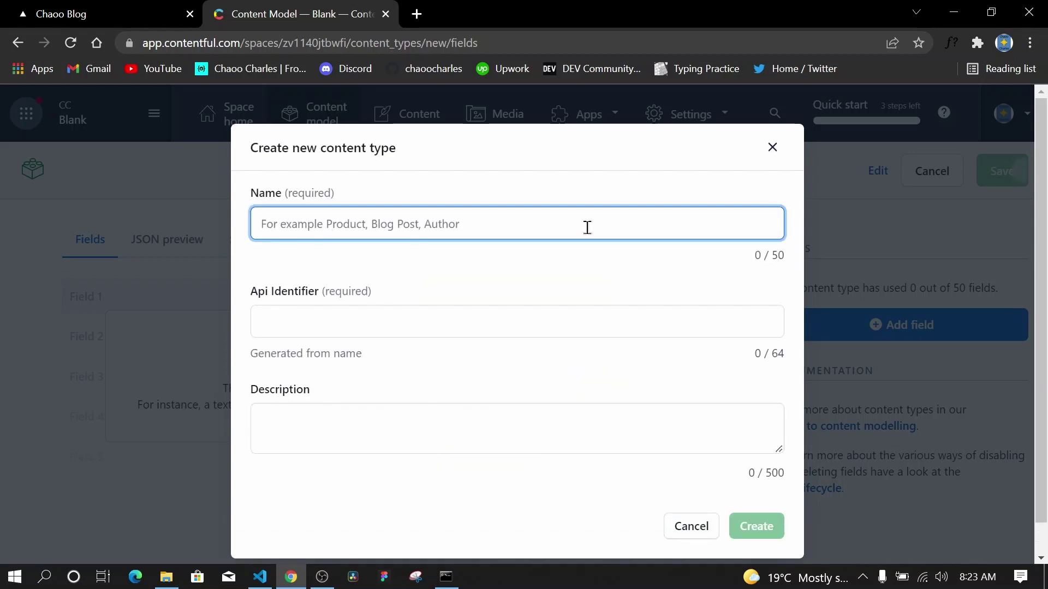
text(Blob)
key(BackSpace)
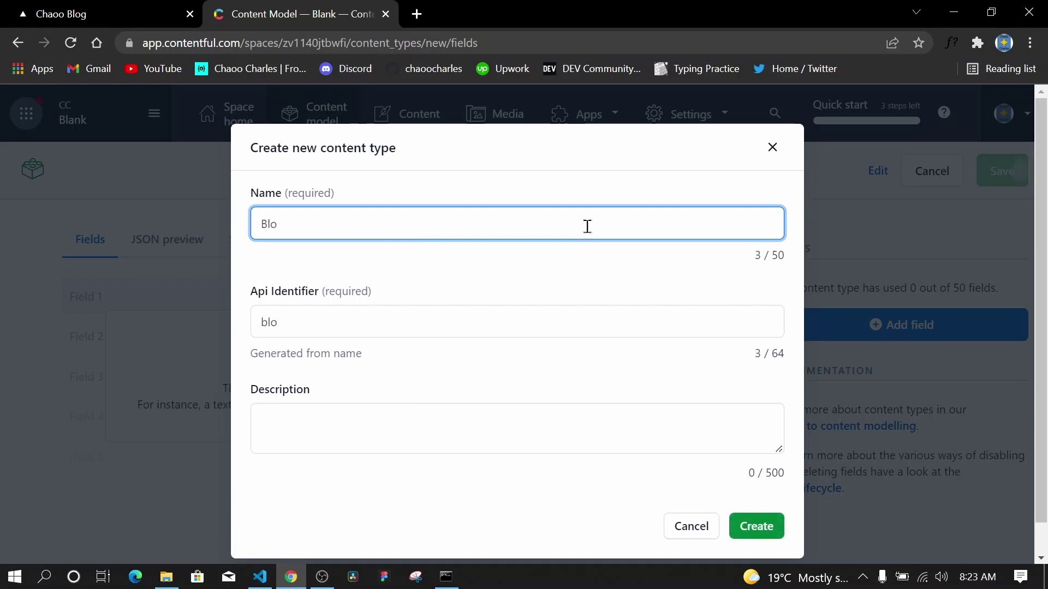
text(g)
click(765, 529)
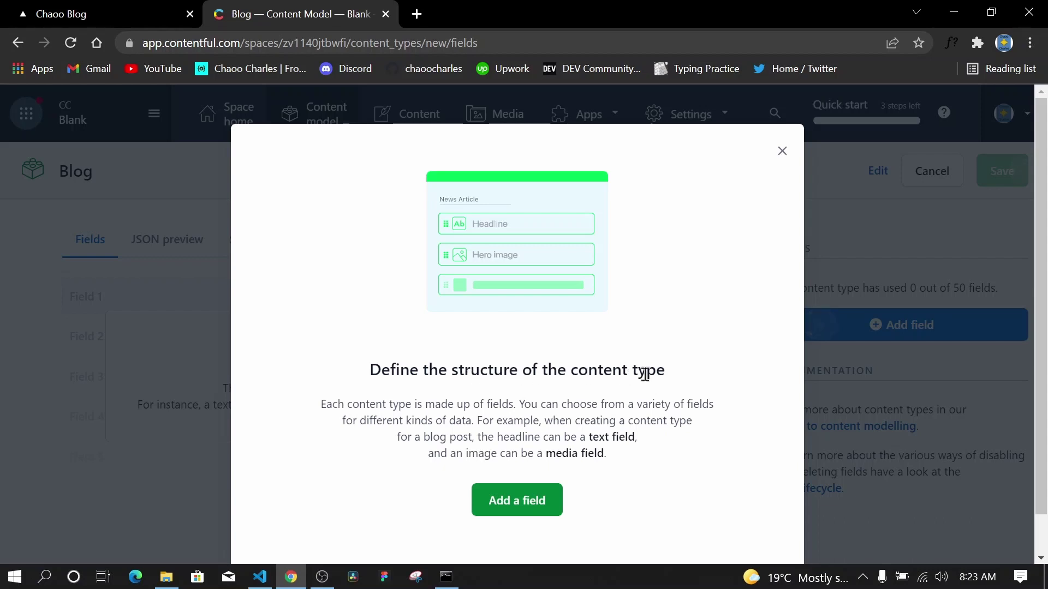
click(537, 516)
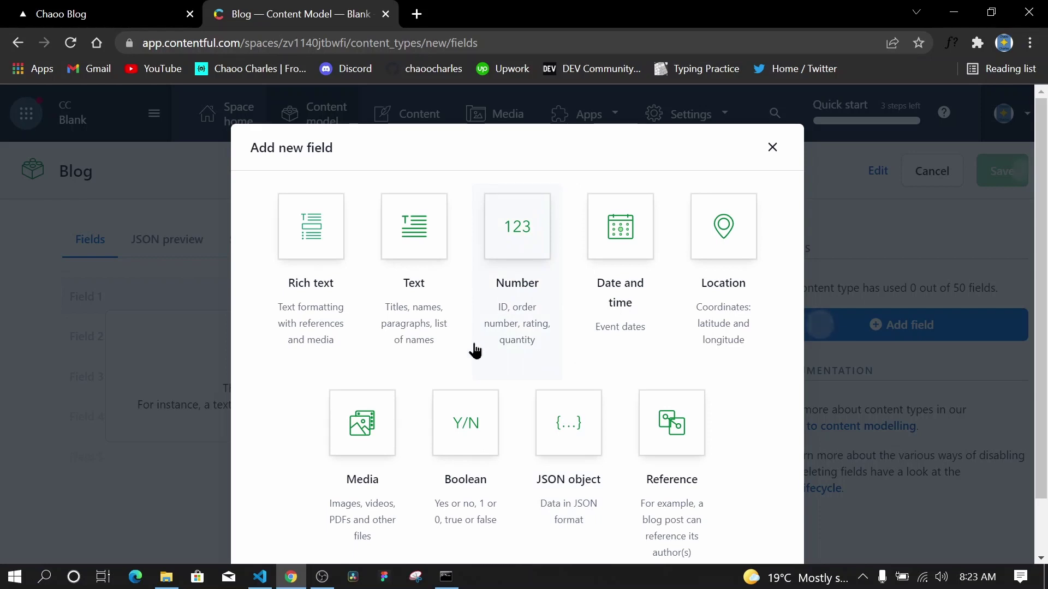
Add a short text field named Title to Blog
scroll(628, 452, down, 1)
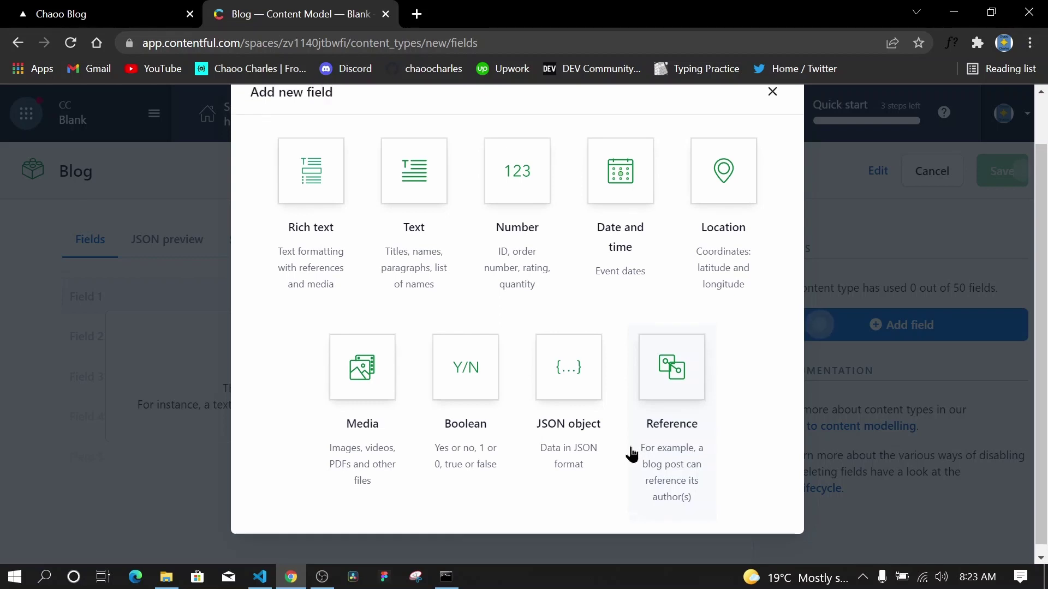
scroll(632, 453, up, 1)
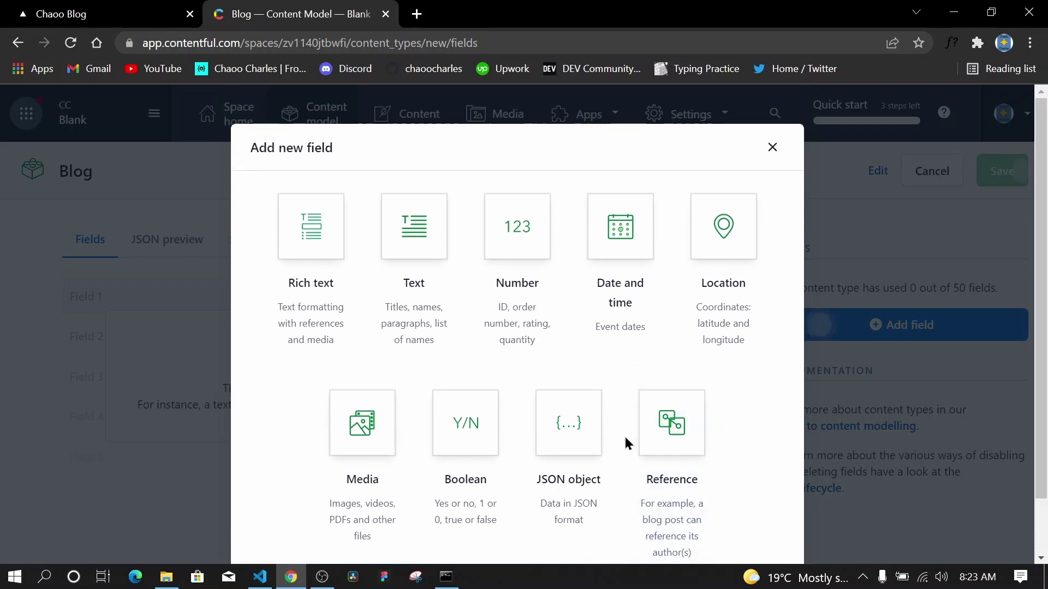
click(423, 241)
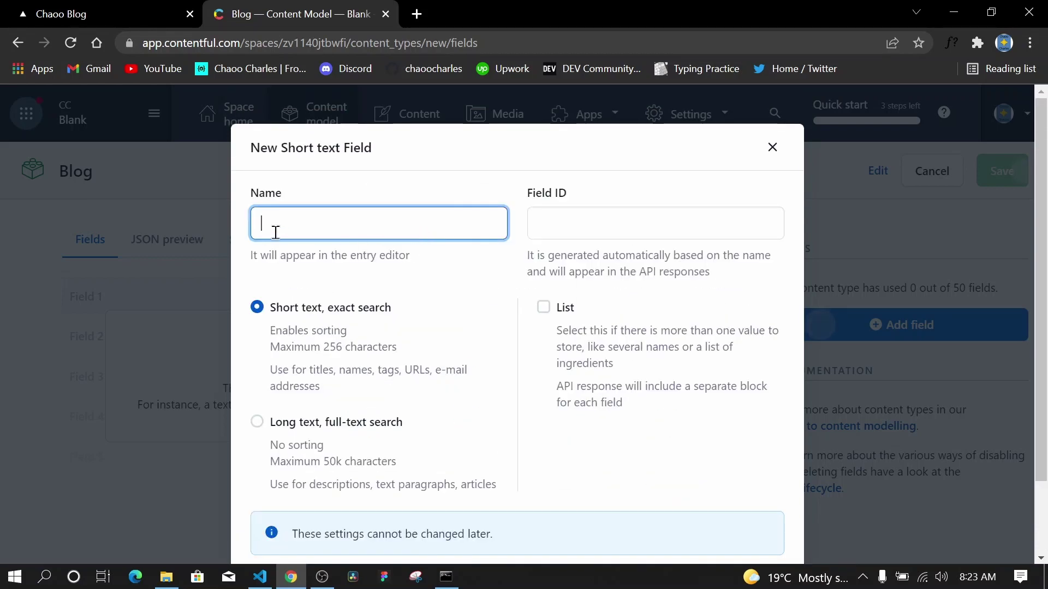
text(Title)
scroll(378, 382, down, 2)
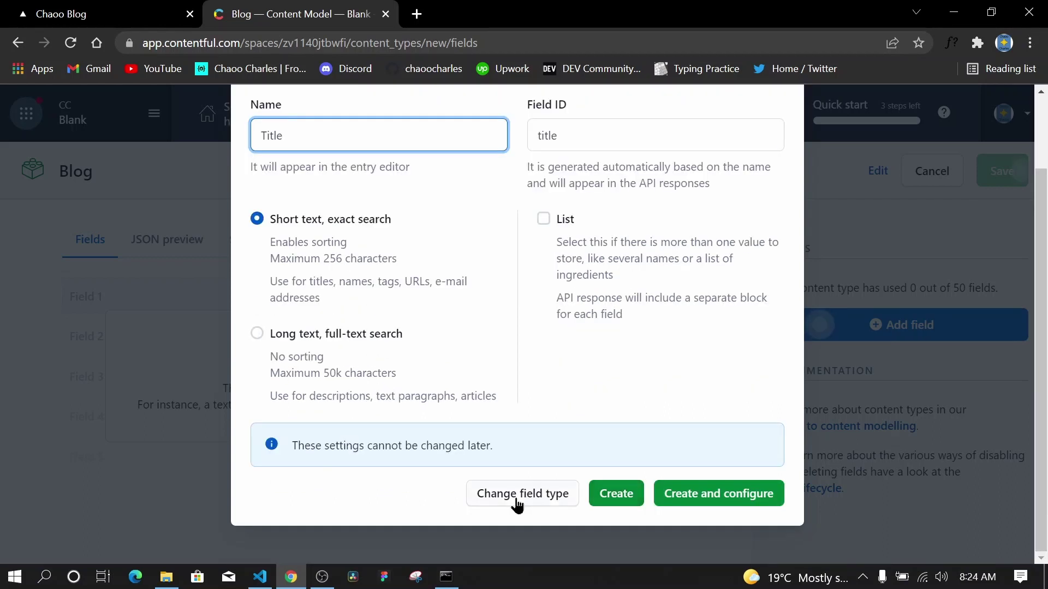
click(601, 498)
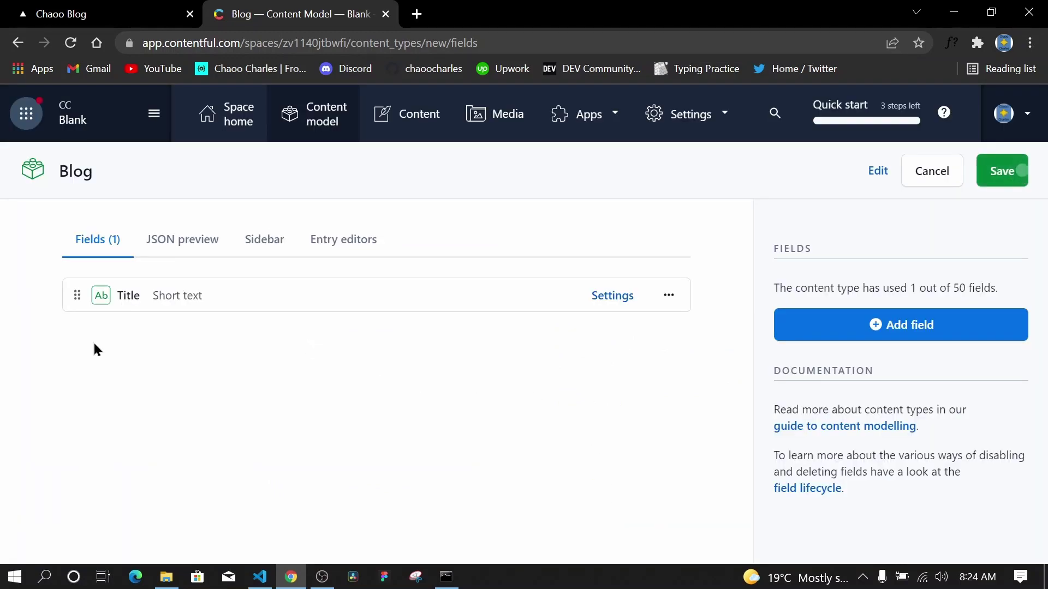
Make Title required, unique and the entry title, and confirm its settings
click(611, 297)
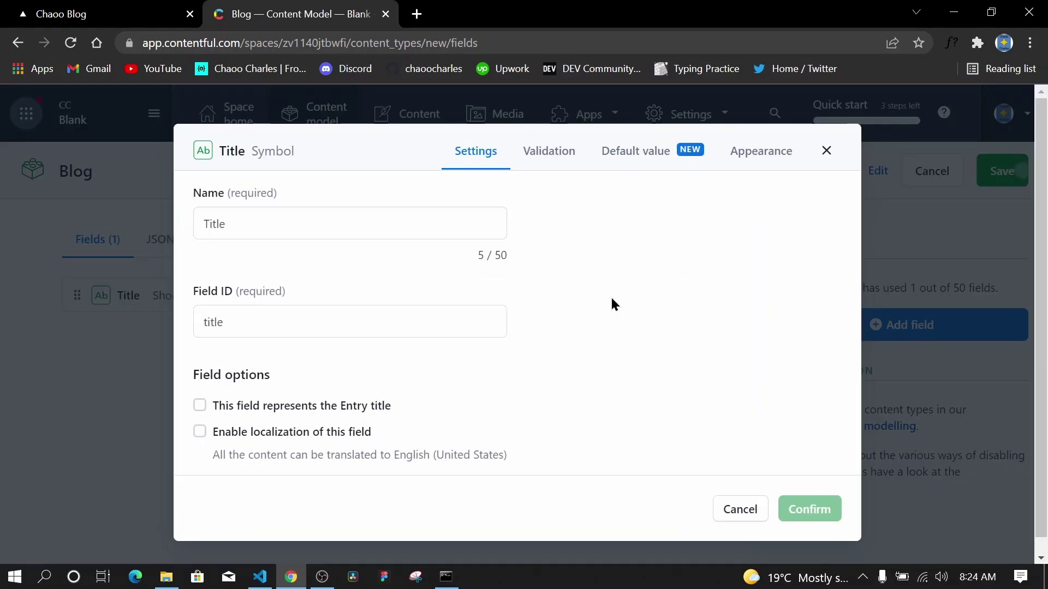
click(551, 160)
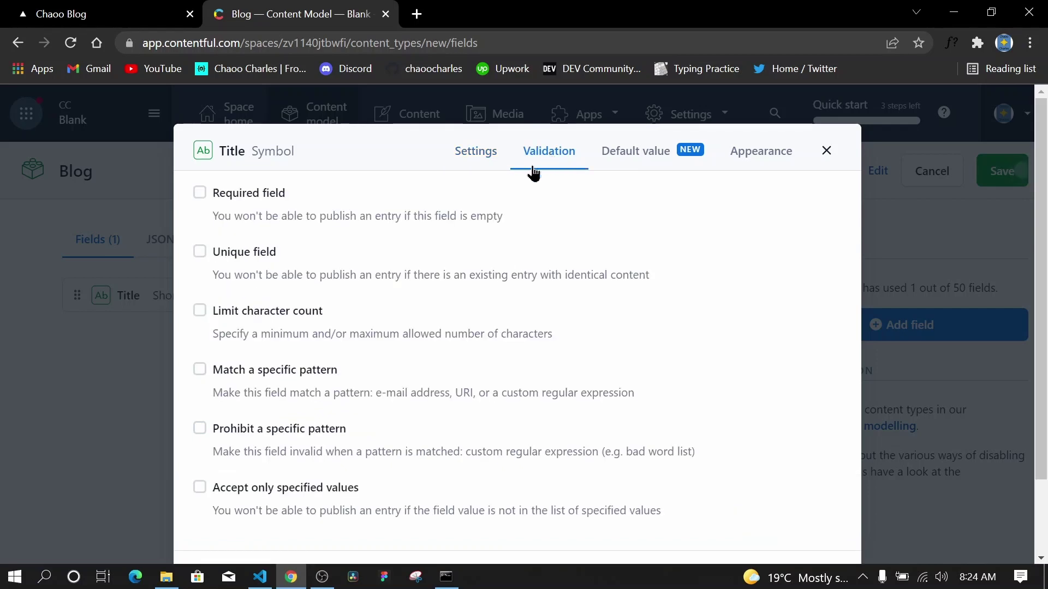
click(200, 196)
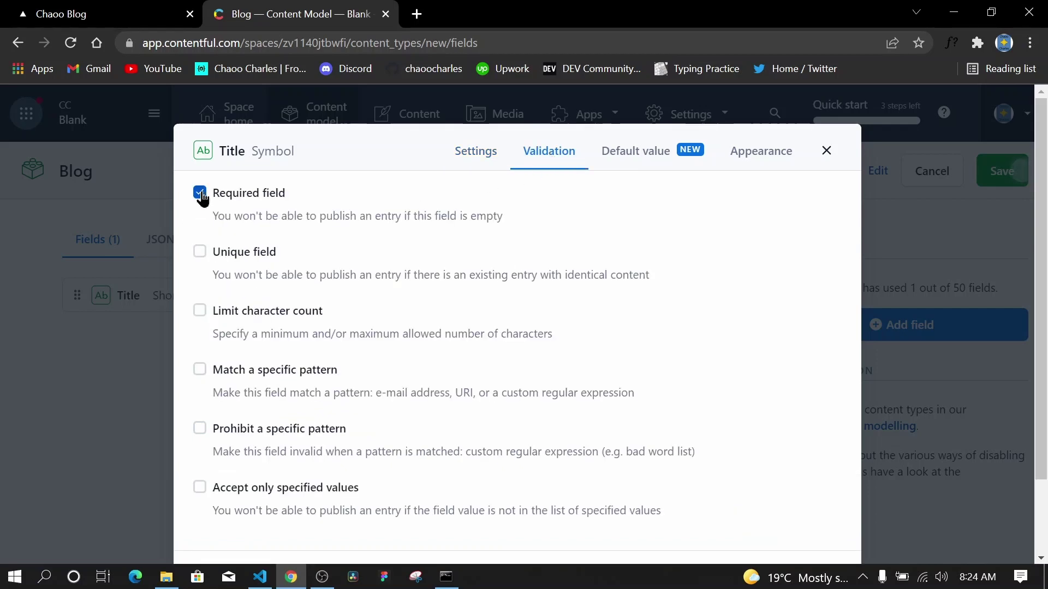
click(199, 255)
click(480, 158)
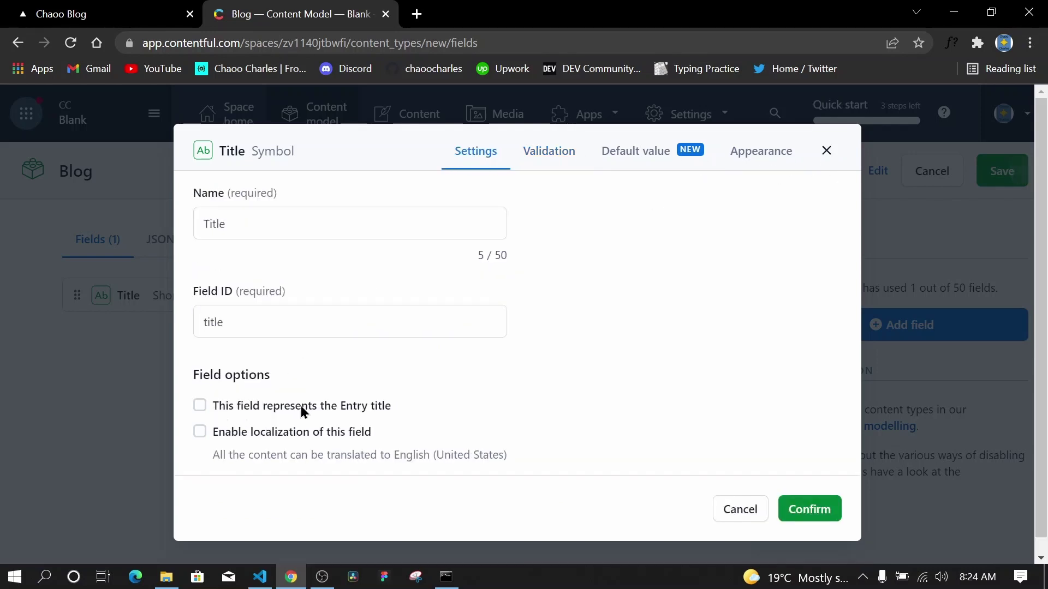
click(201, 407)
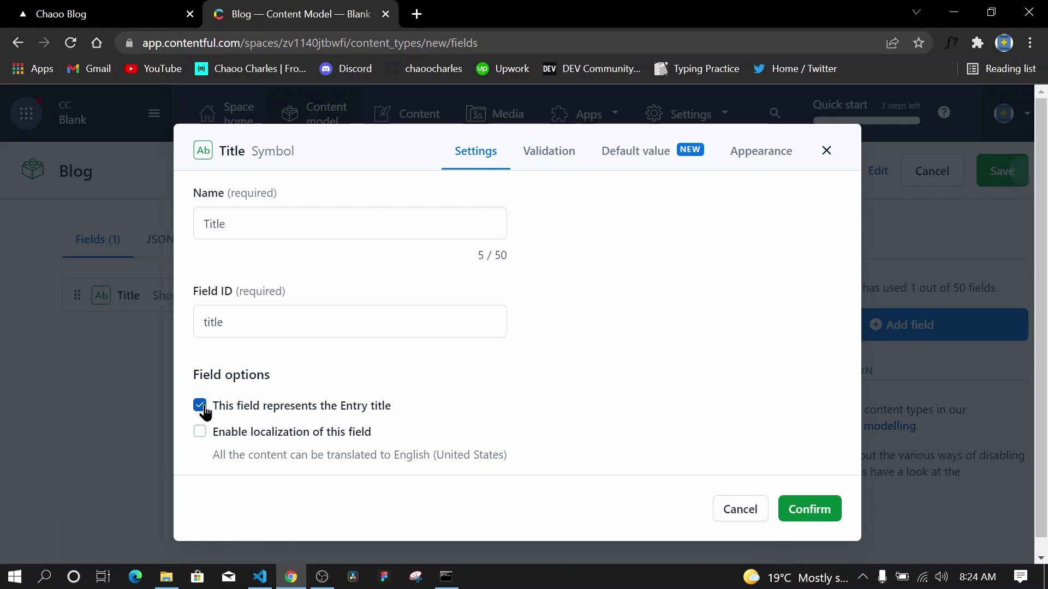
click(756, 155)
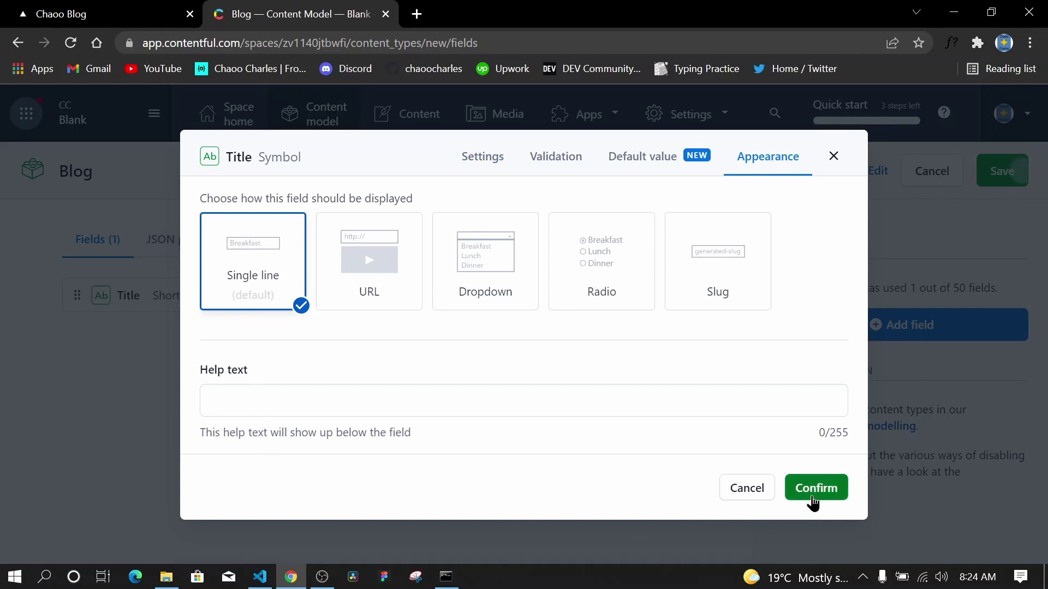
click(814, 494)
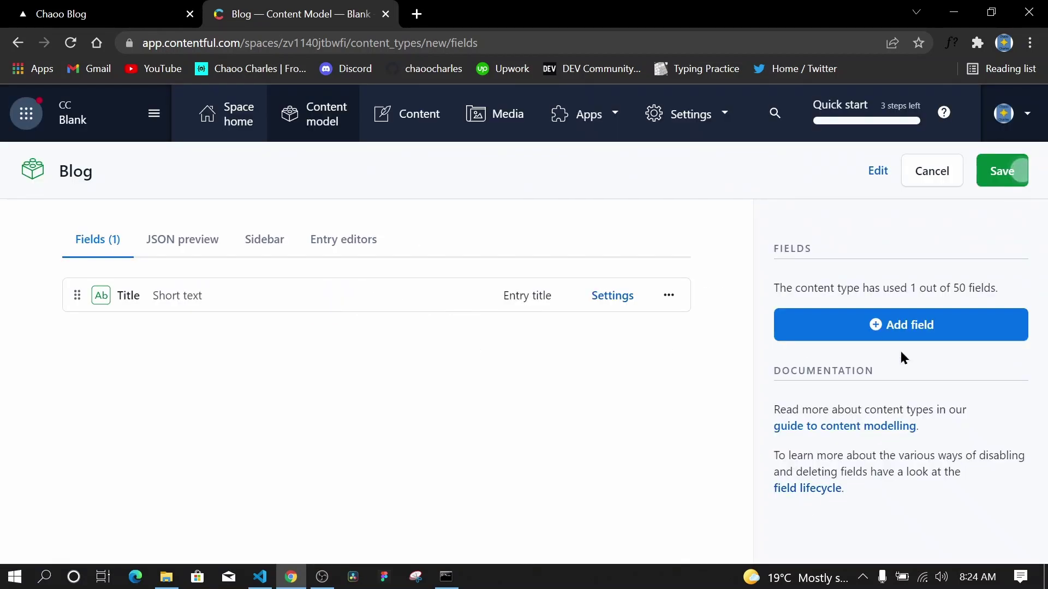
Add a media field named Thumbnail to Blog
click(884, 335)
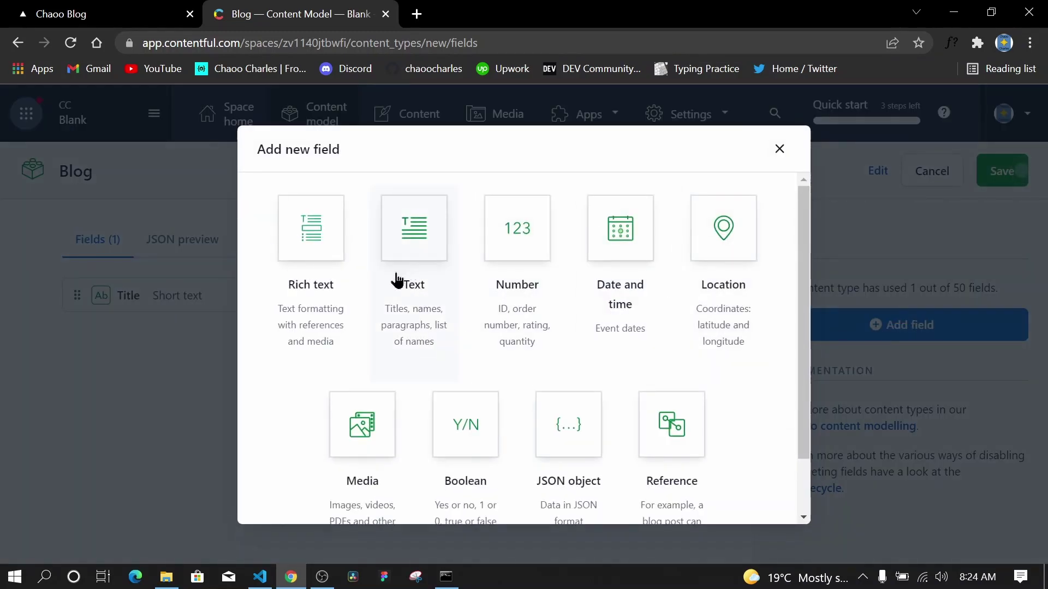
click(366, 449)
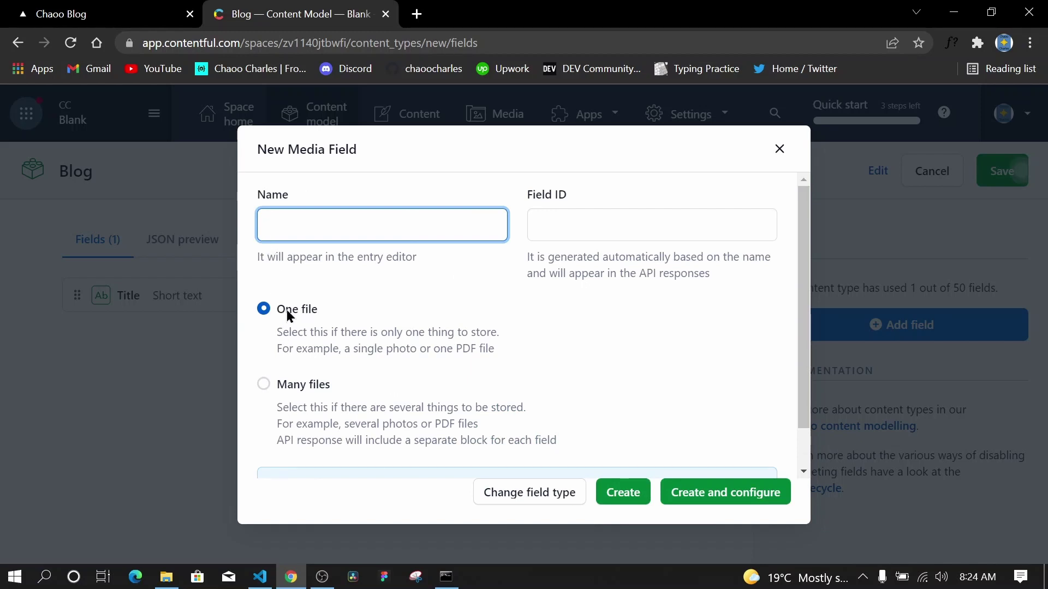
text(Thumbnail)
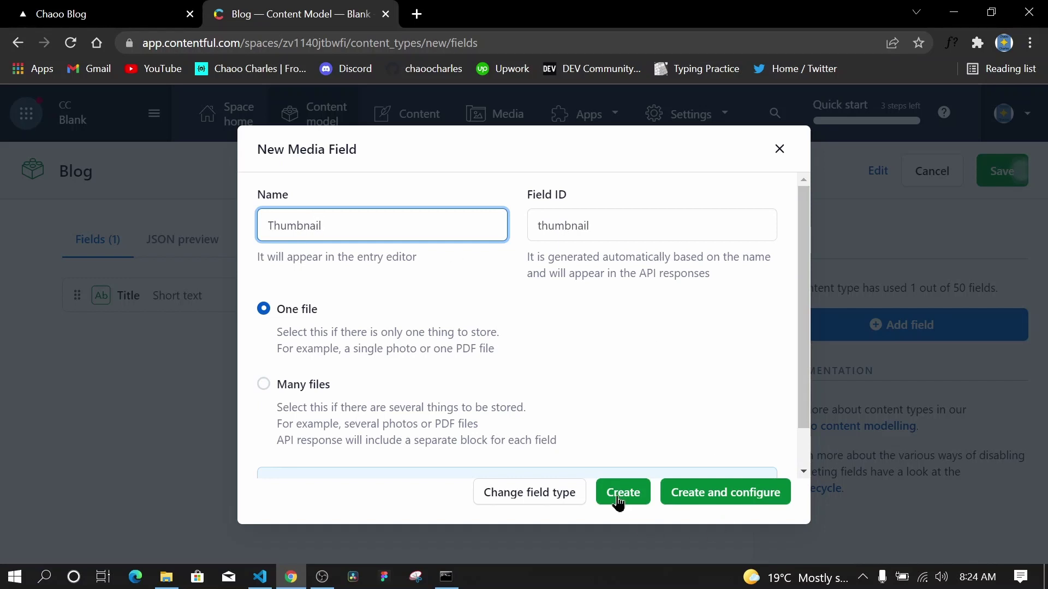
scroll(538, 380, down, 2)
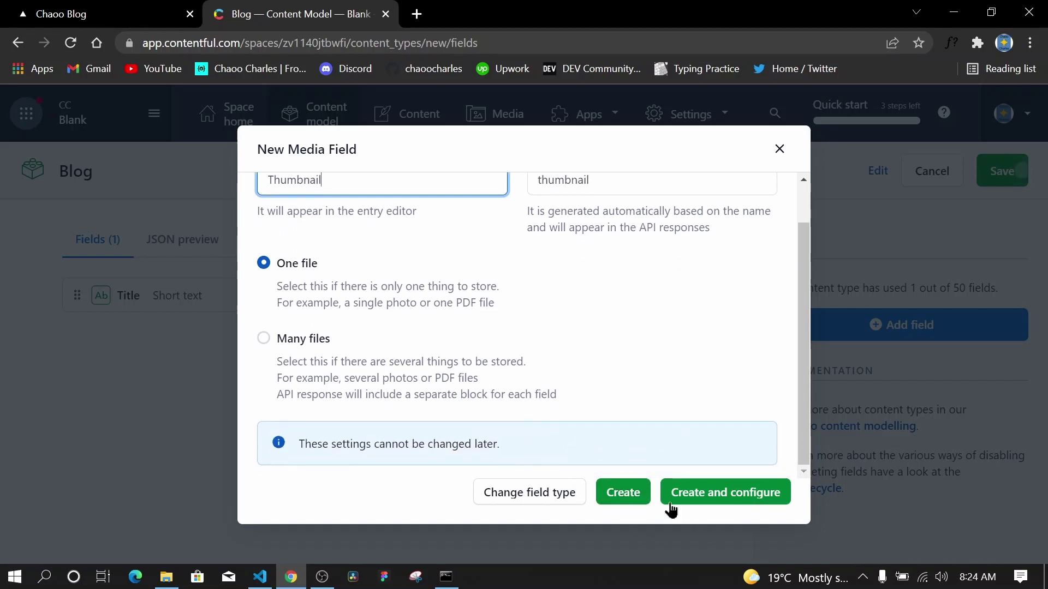
click(701, 496)
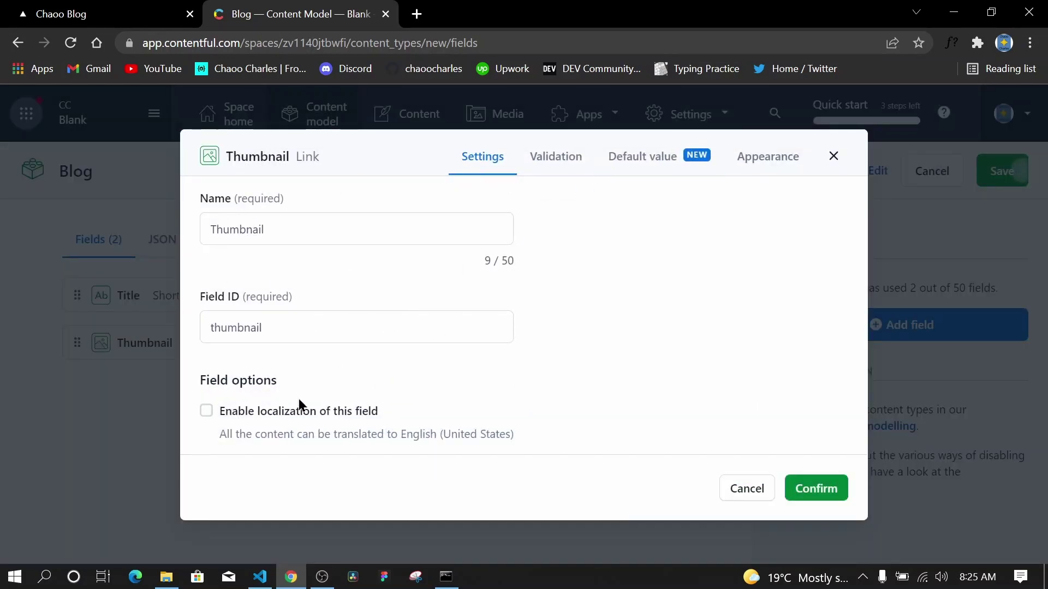
Restrict Thumbnail to image file types only and confirm its settings
click(558, 161)
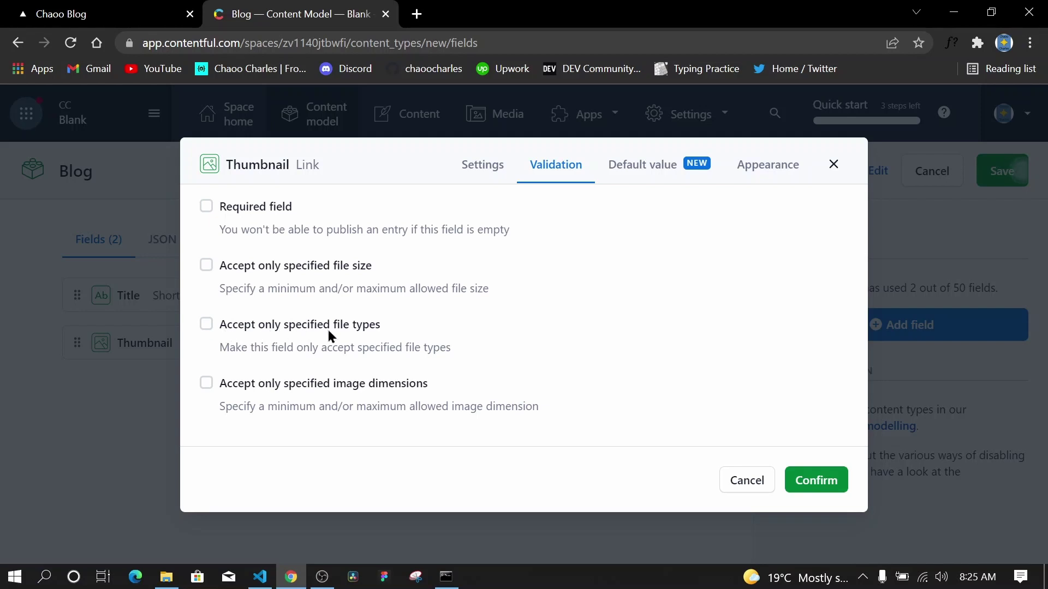
click(206, 324)
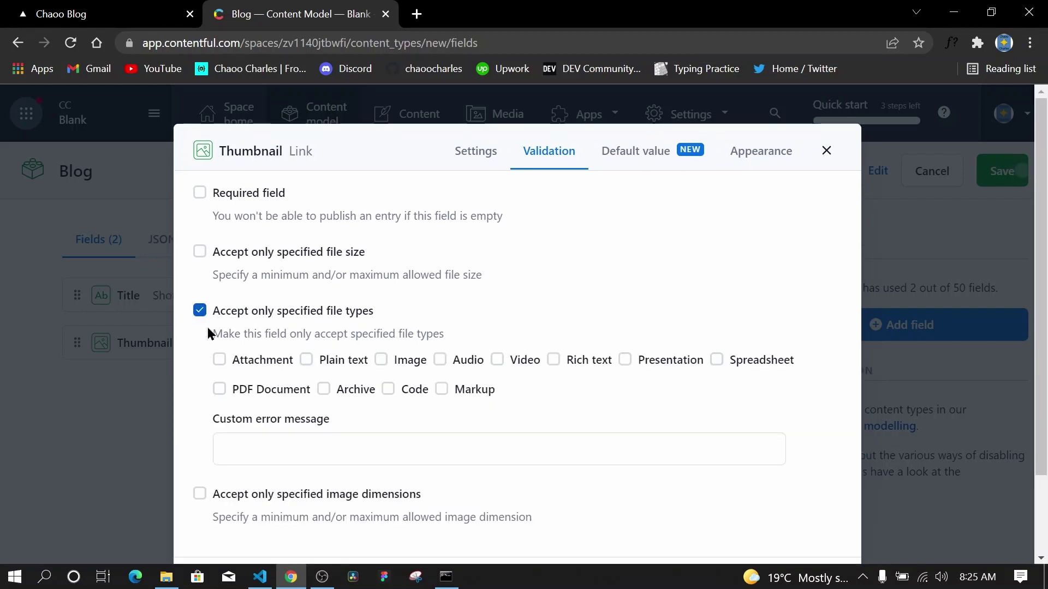
click(381, 366)
click(735, 159)
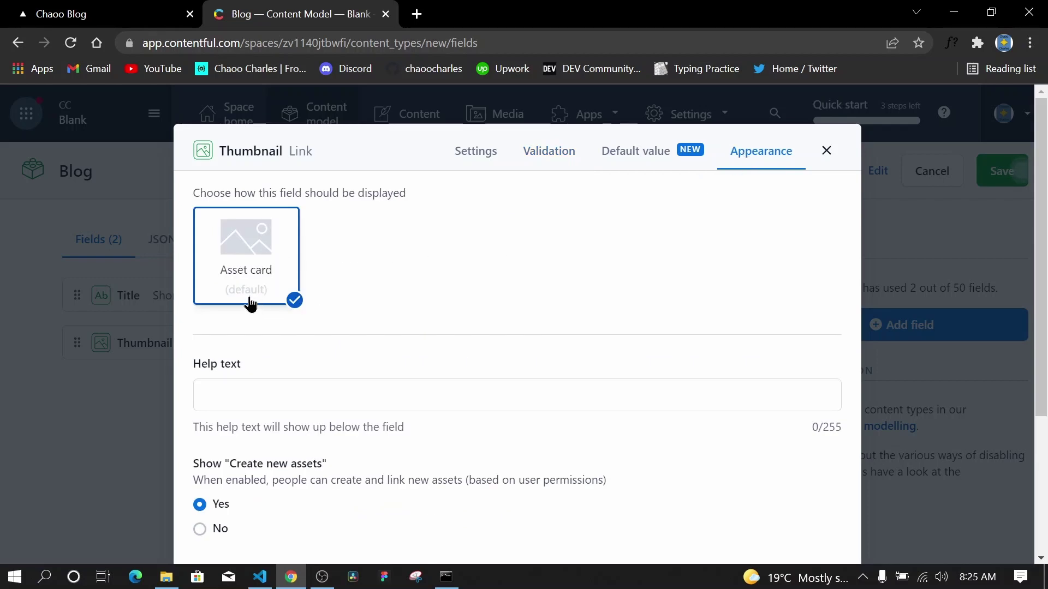
scroll(555, 306, down, 3)
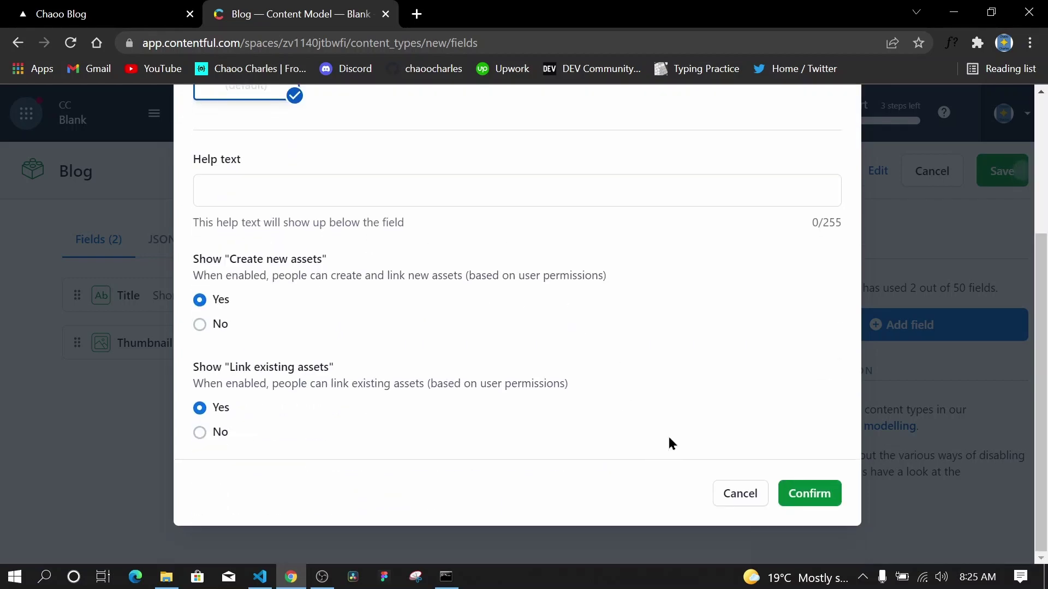
click(801, 495)
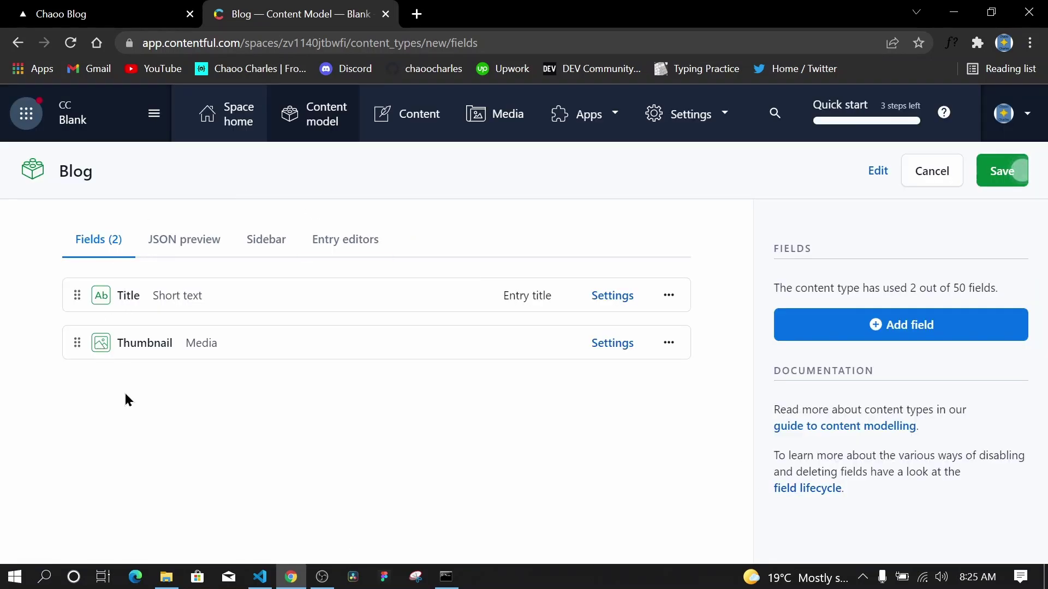
Add a short text field named Slug to Blog
click(901, 323)
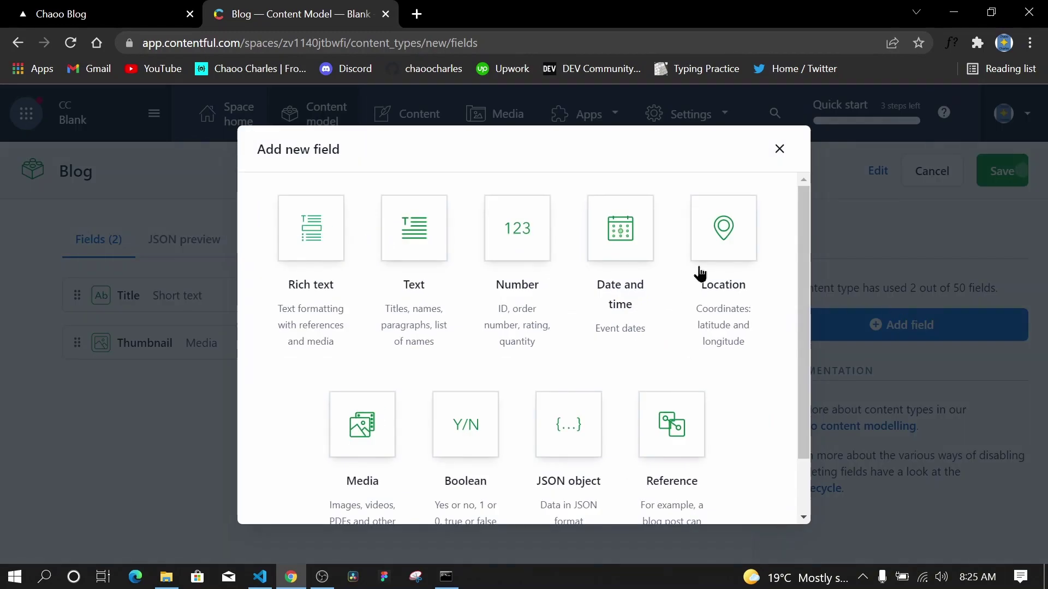
click(411, 233)
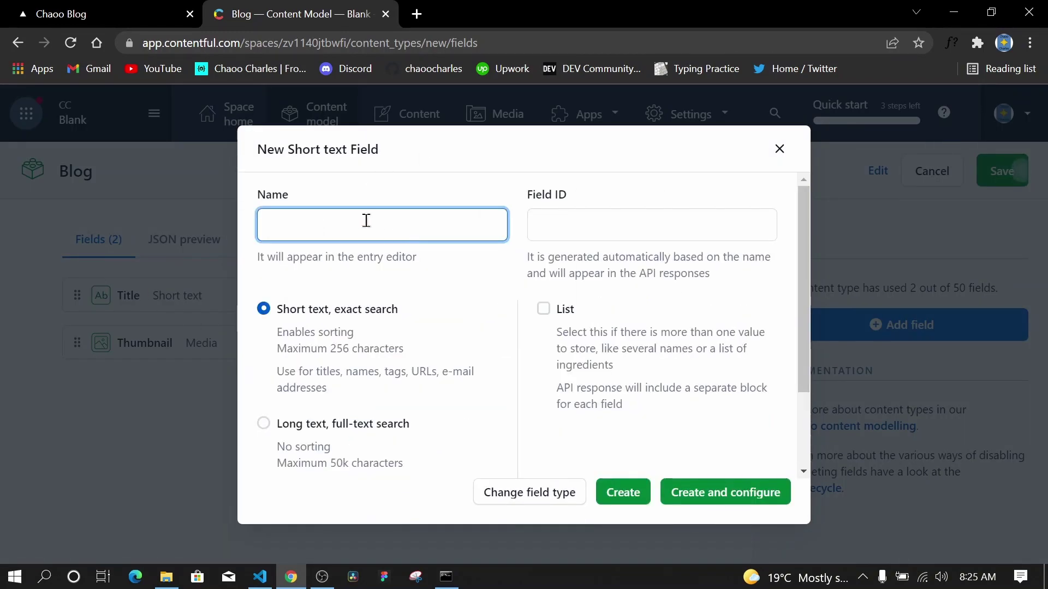
text(Slug)
scroll(284, 333, down, 2)
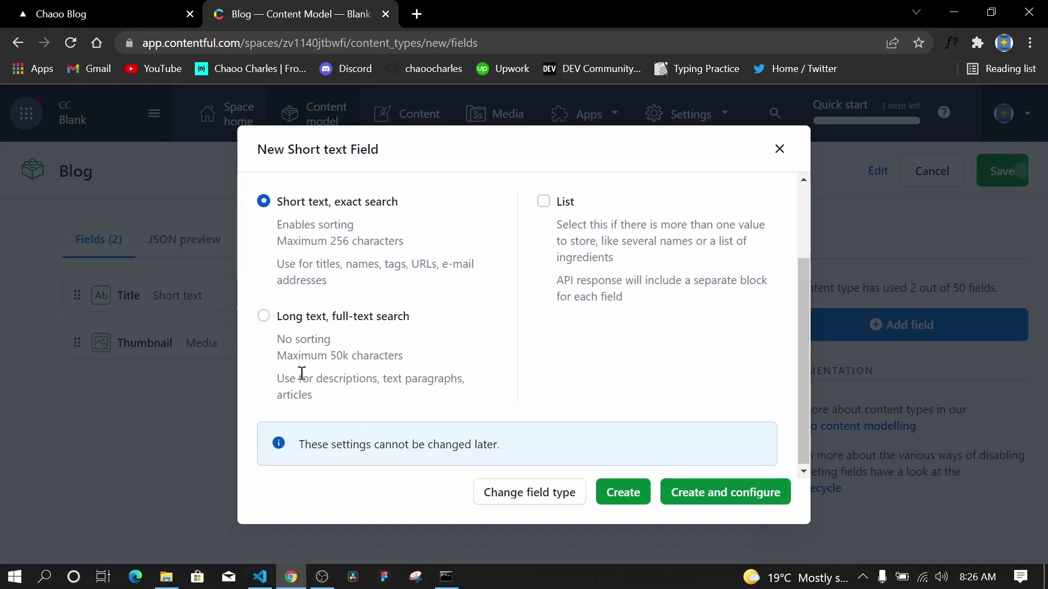
click(702, 500)
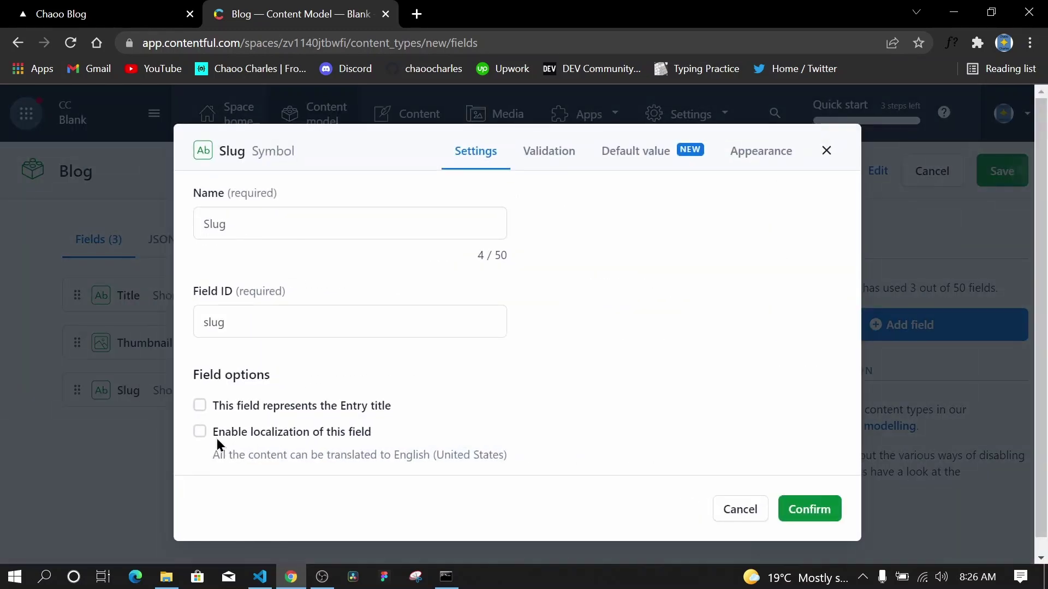
Make Slug required and unique, displayed as a slug generated from Title
click(550, 155)
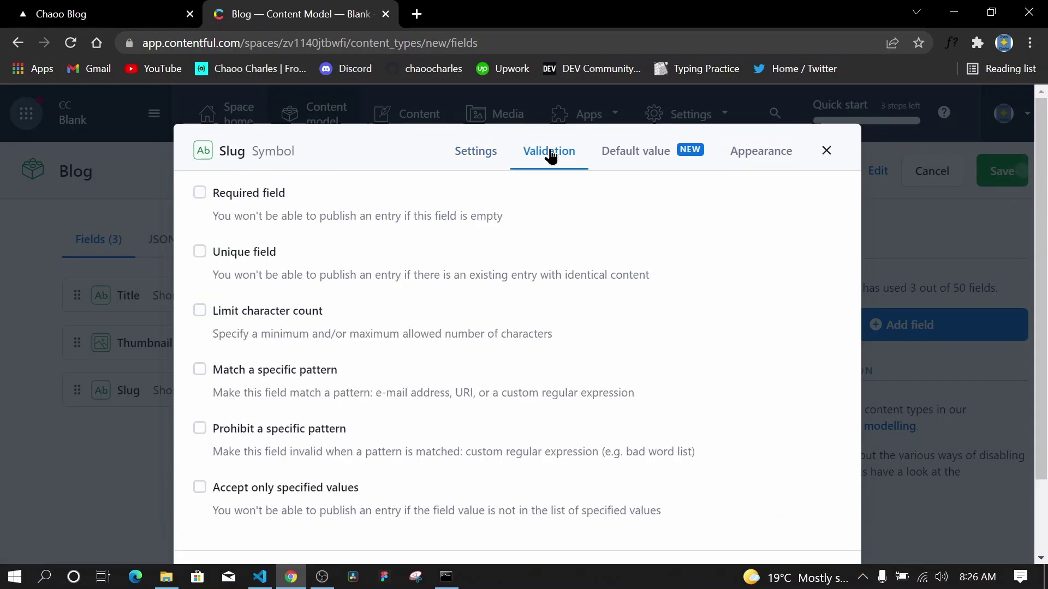
click(201, 194)
click(198, 253)
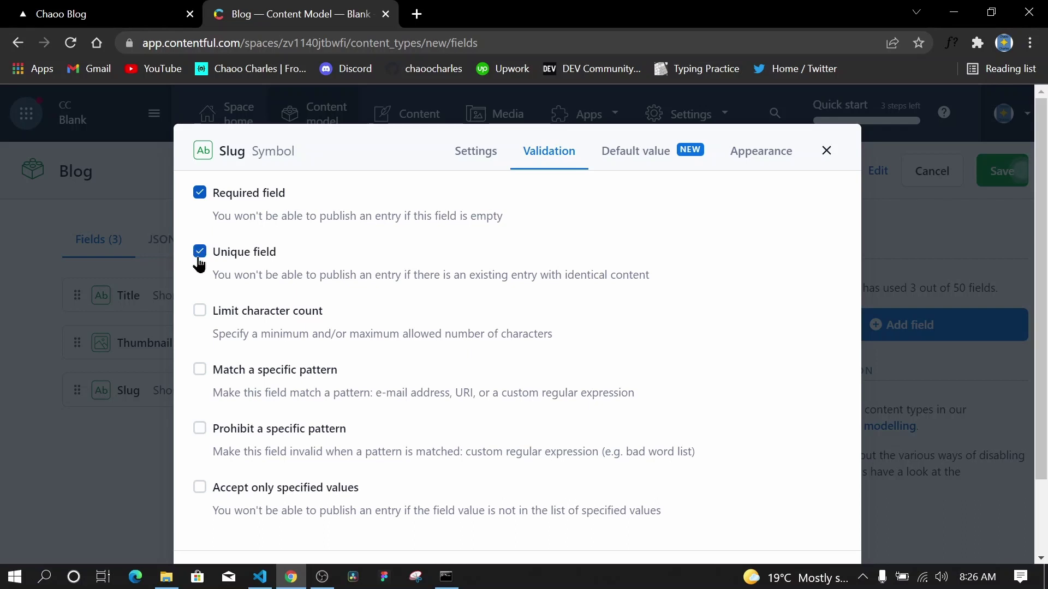
click(761, 151)
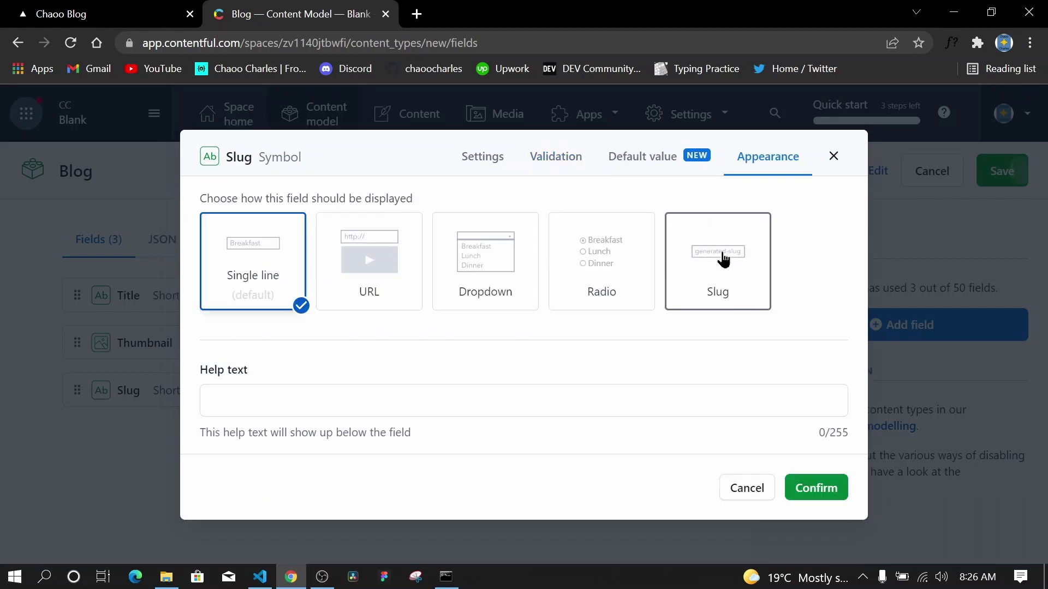
click(723, 261)
scroll(268, 358, down, 2)
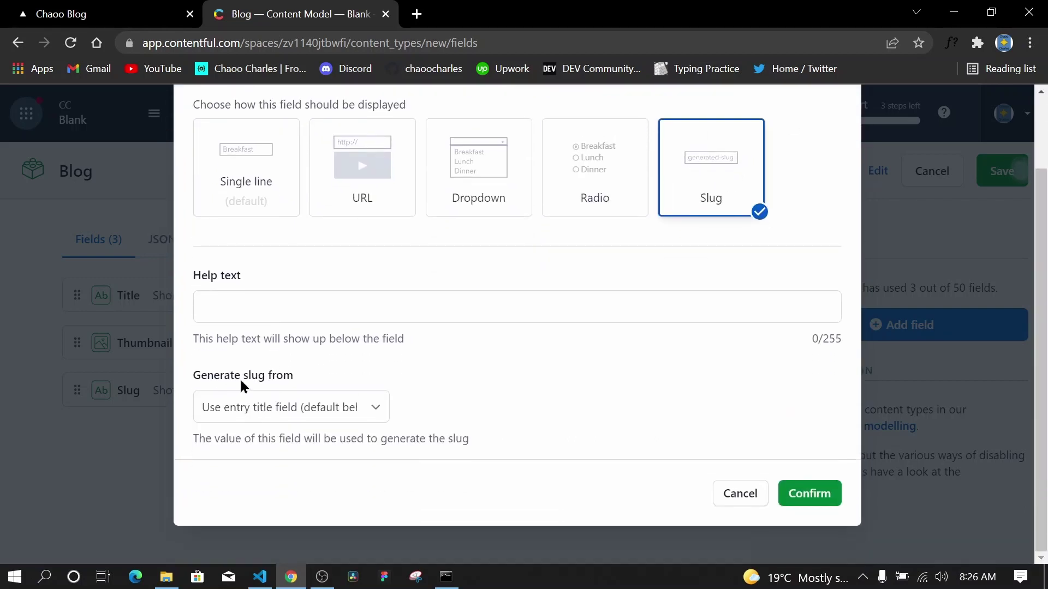
click(298, 413)
click(229, 444)
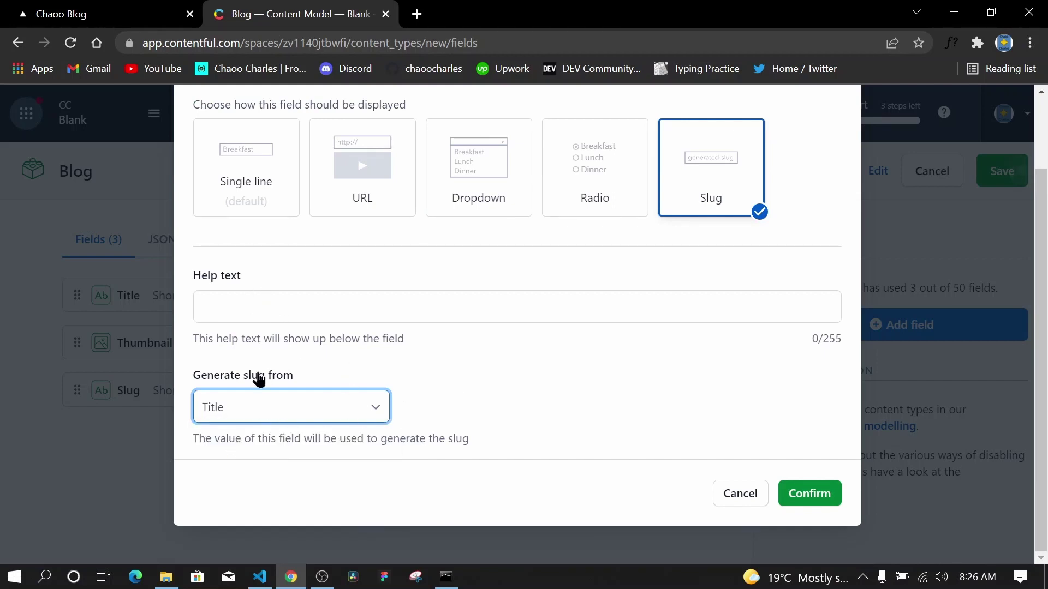
click(819, 495)
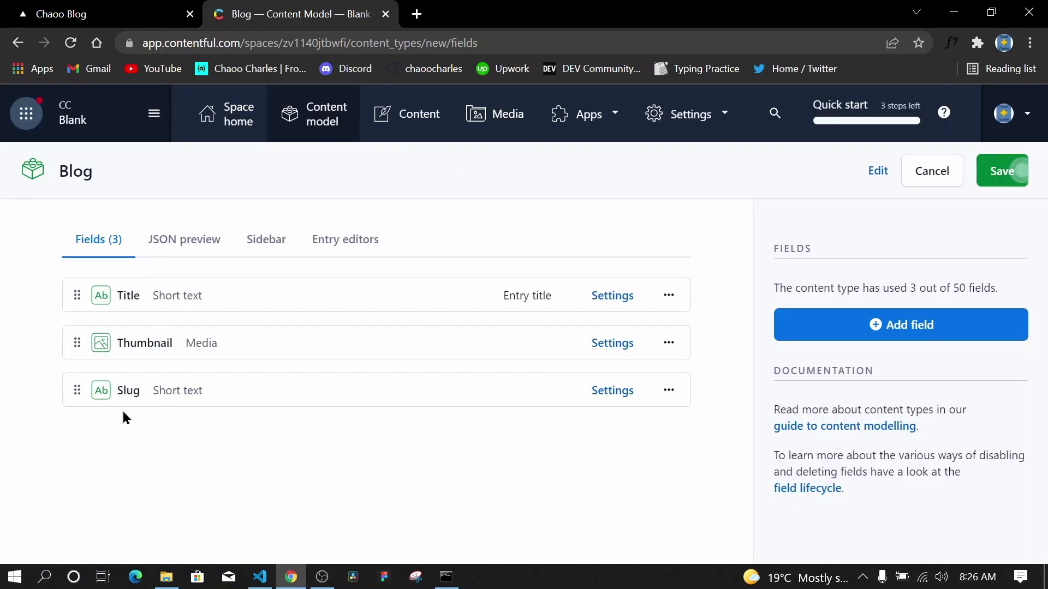
Add a long text field named Summary to Blog
click(902, 326)
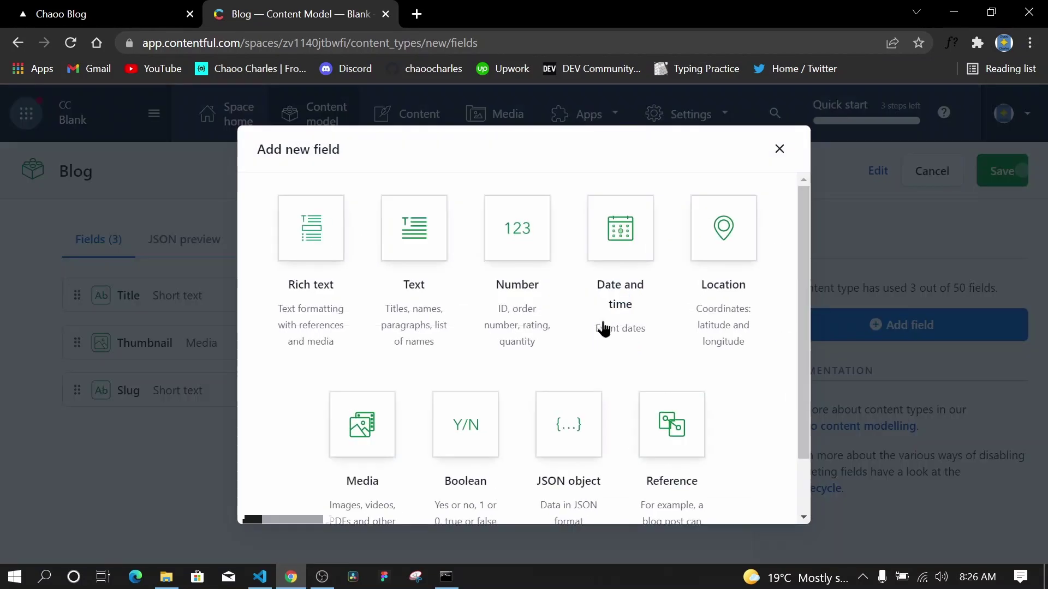
click(417, 235)
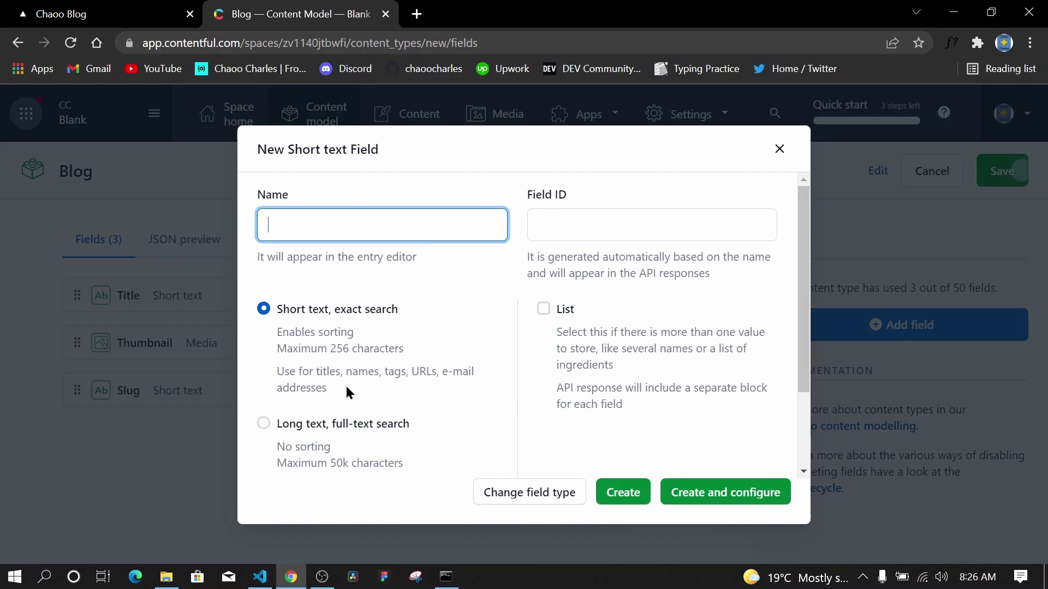
click(264, 424)
scroll(485, 372, down, 2)
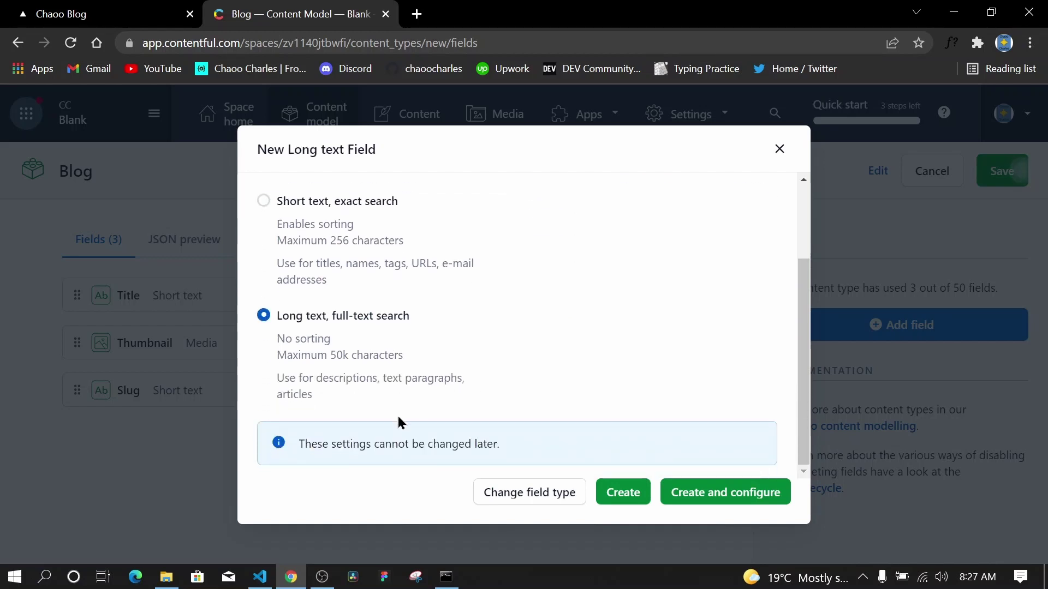
scroll(627, 226, up, 2)
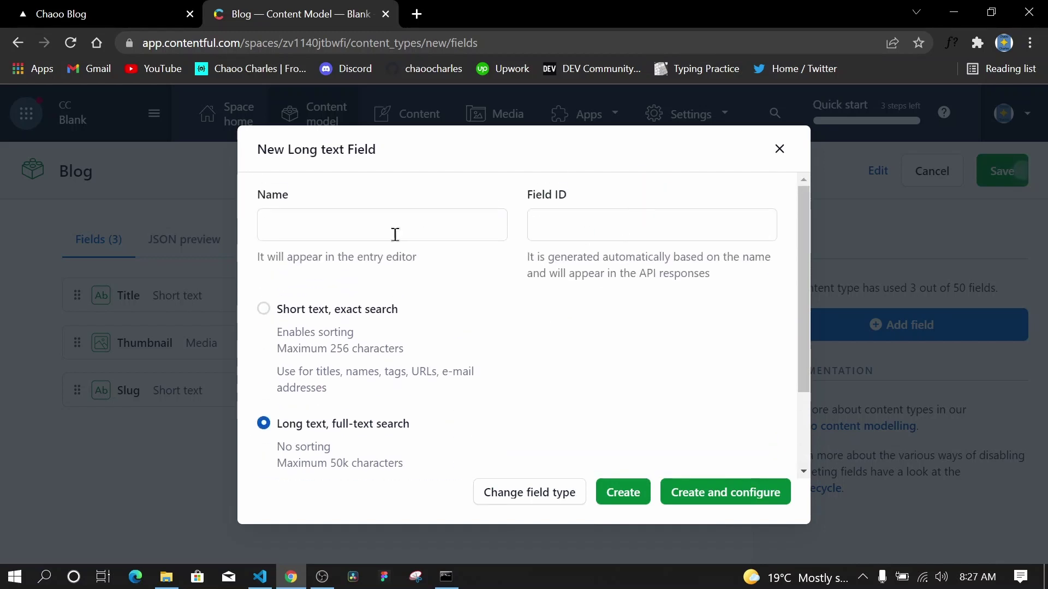
click(419, 225)
text(Sum)
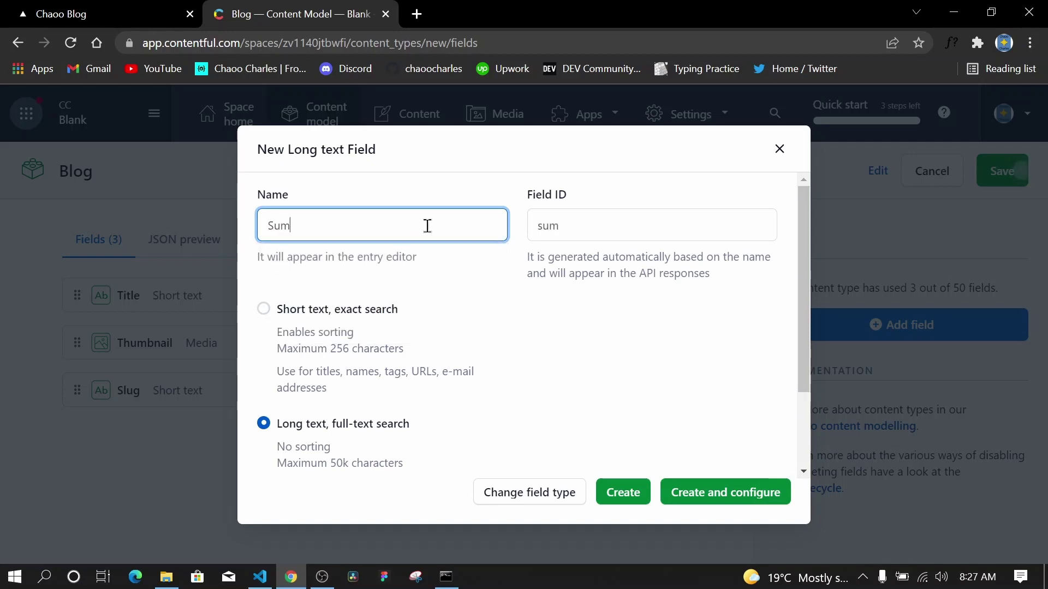
text(mary)
click(708, 496)
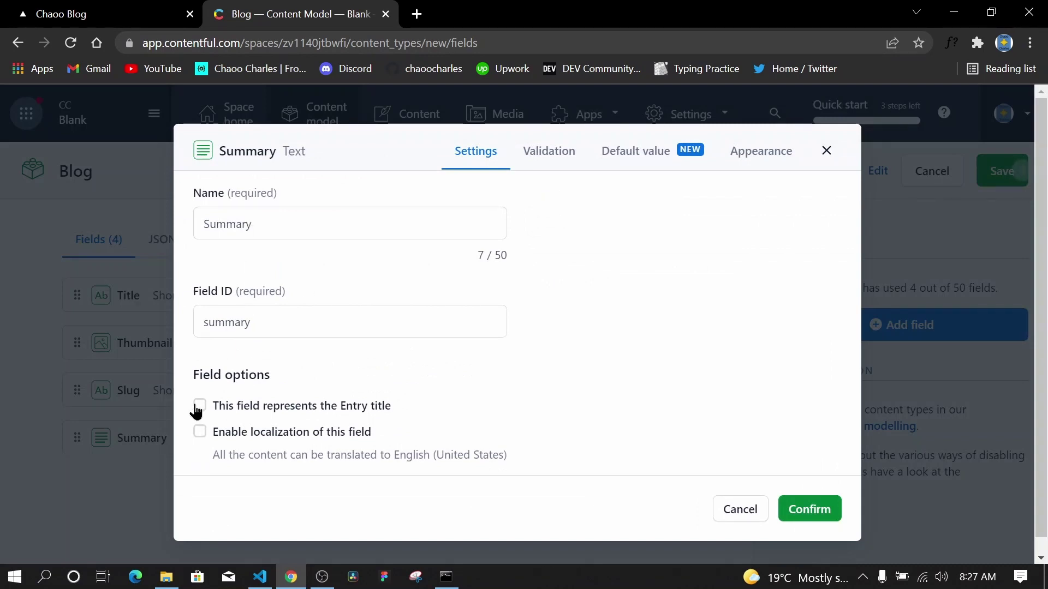
Make Summary required with Multiple line appearance and confirm its settings
click(549, 152)
click(200, 193)
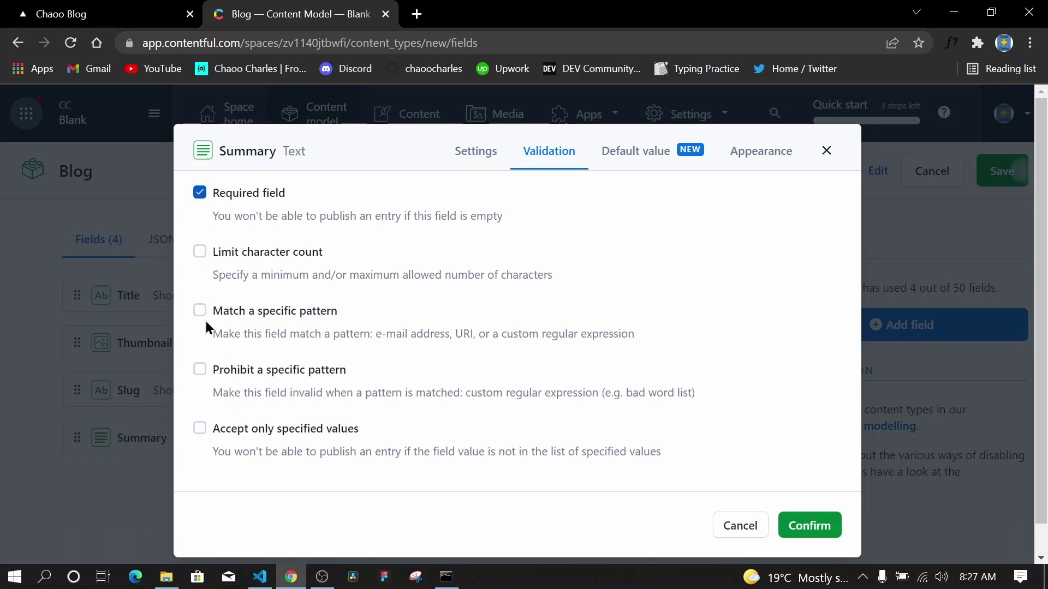
click(762, 160)
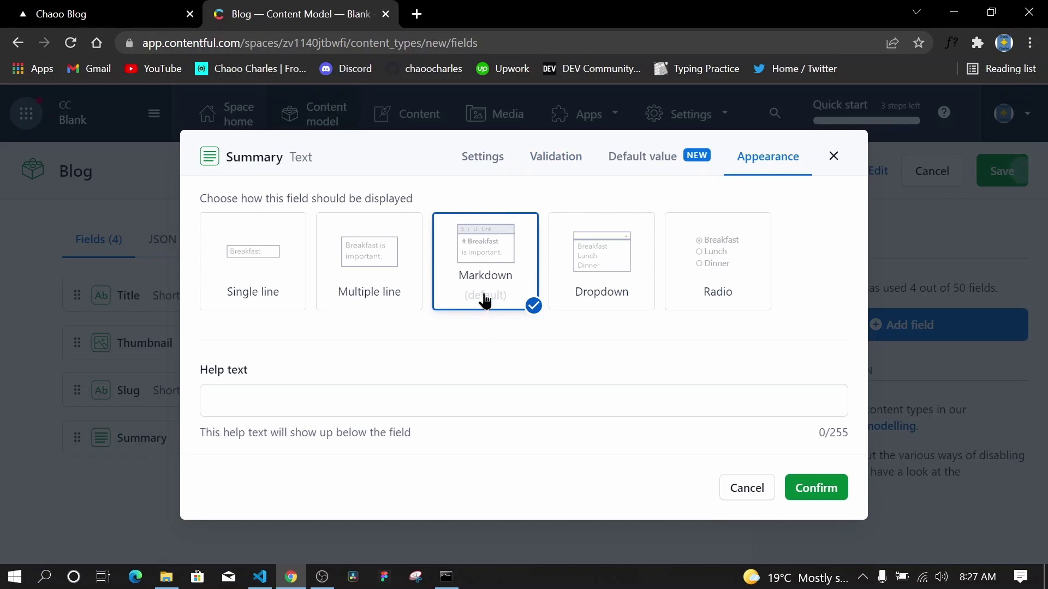
click(401, 284)
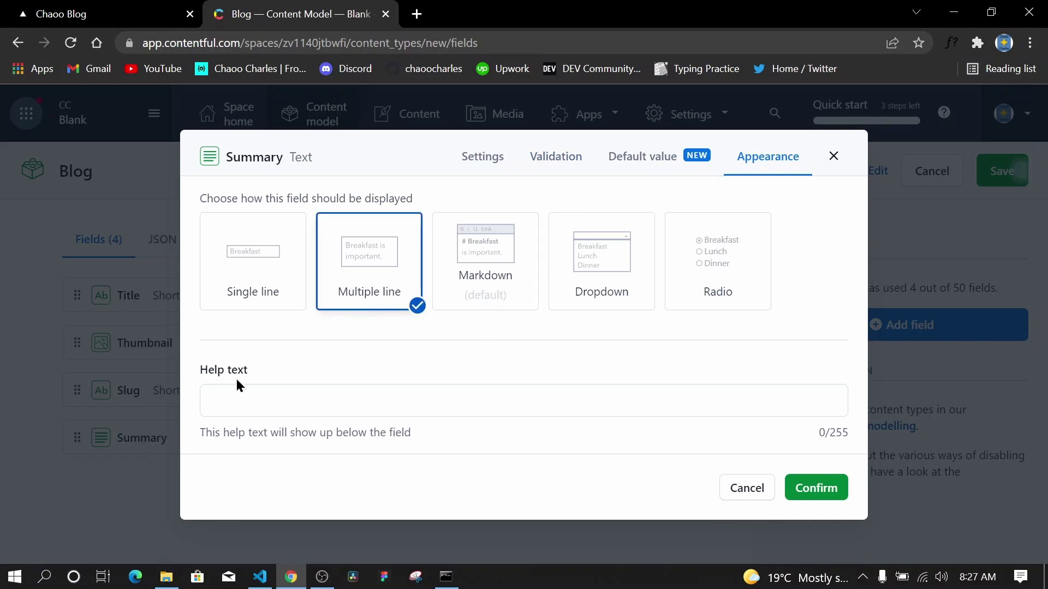
click(816, 490)
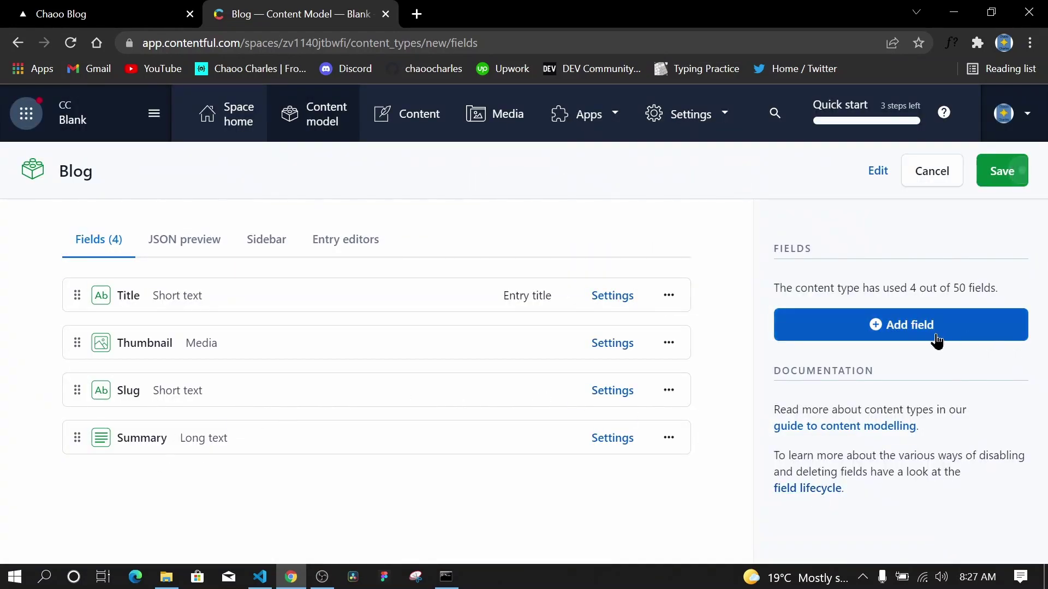
Add a rich text field named 'Content' to the Blog content type
click(935, 340)
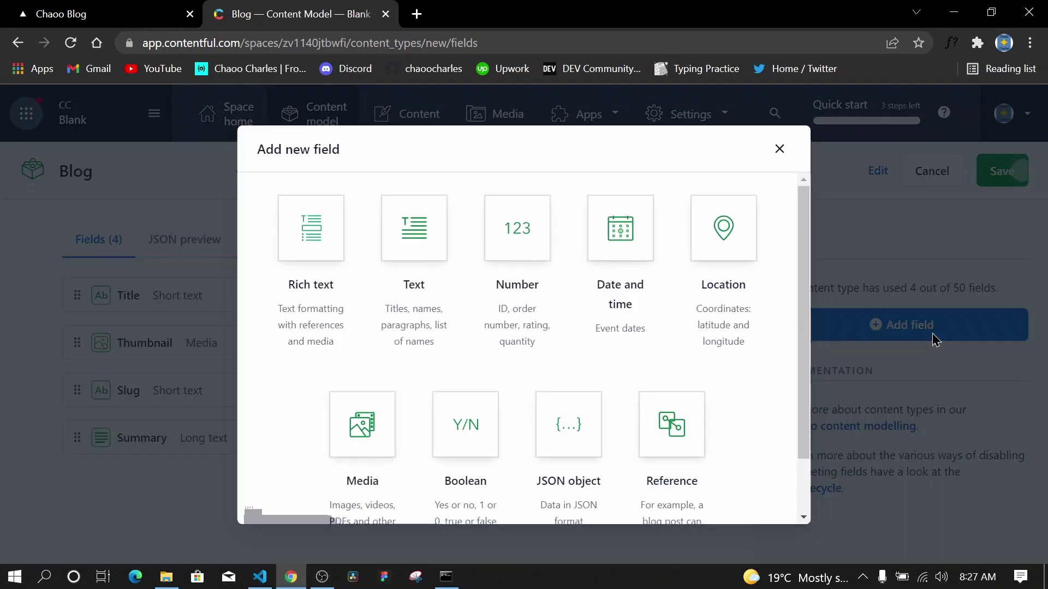
click(315, 248)
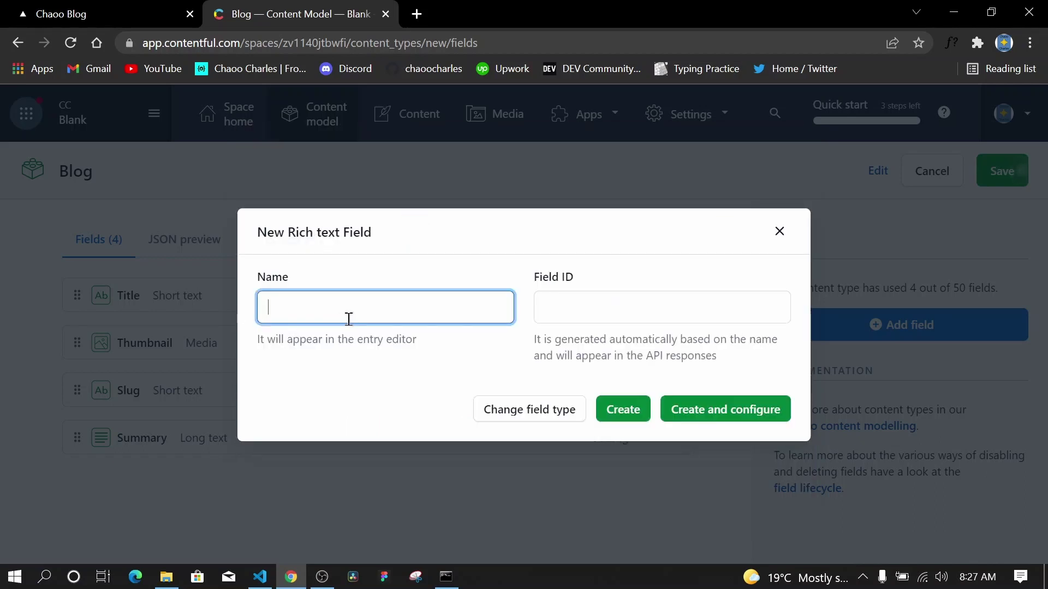
text(content)
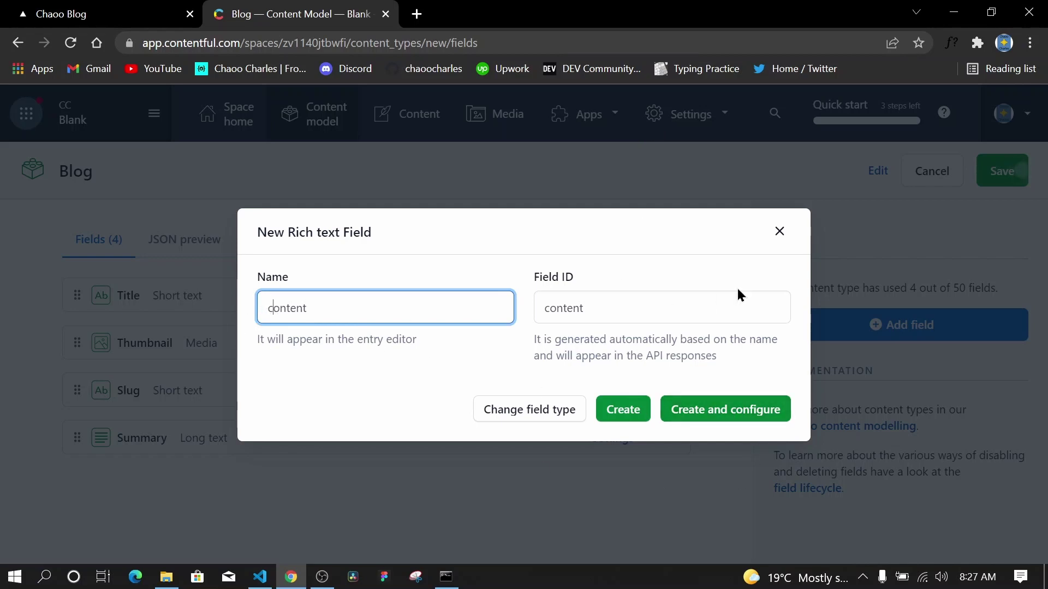
key(BackSpace)
text(C)
click(737, 411)
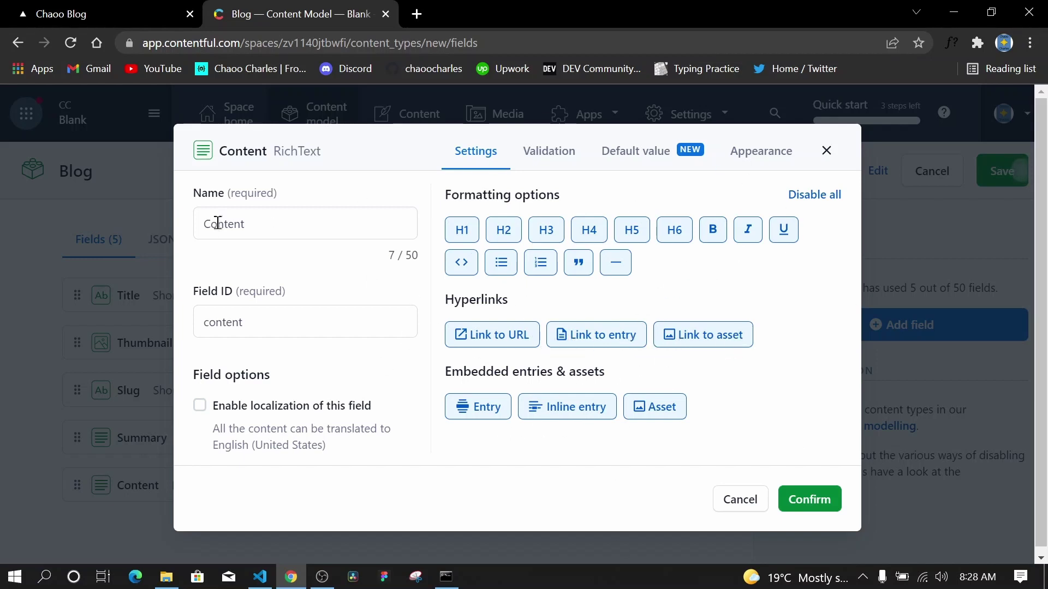
Mark the Content field as Required in its validation settings and confirm
click(543, 156)
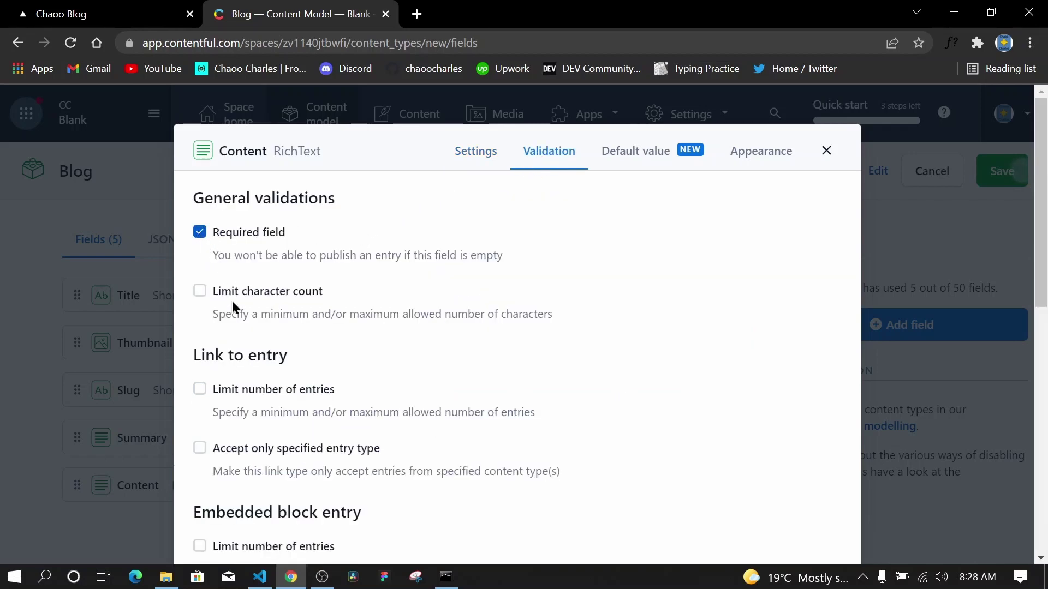
scroll(358, 469, down, 4)
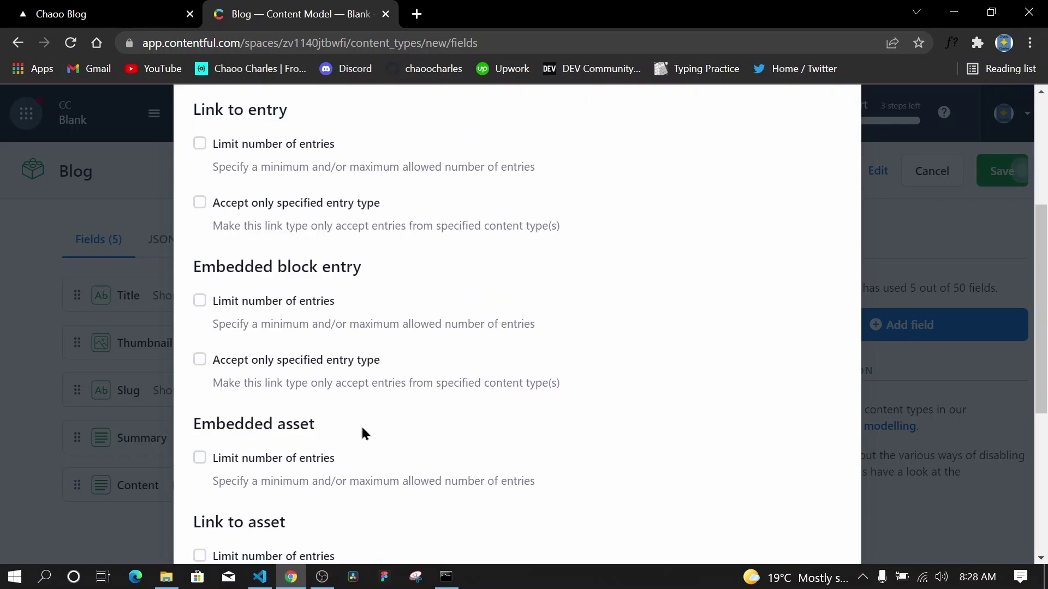
scroll(287, 477, down, 4)
scroll(360, 440, down, 2)
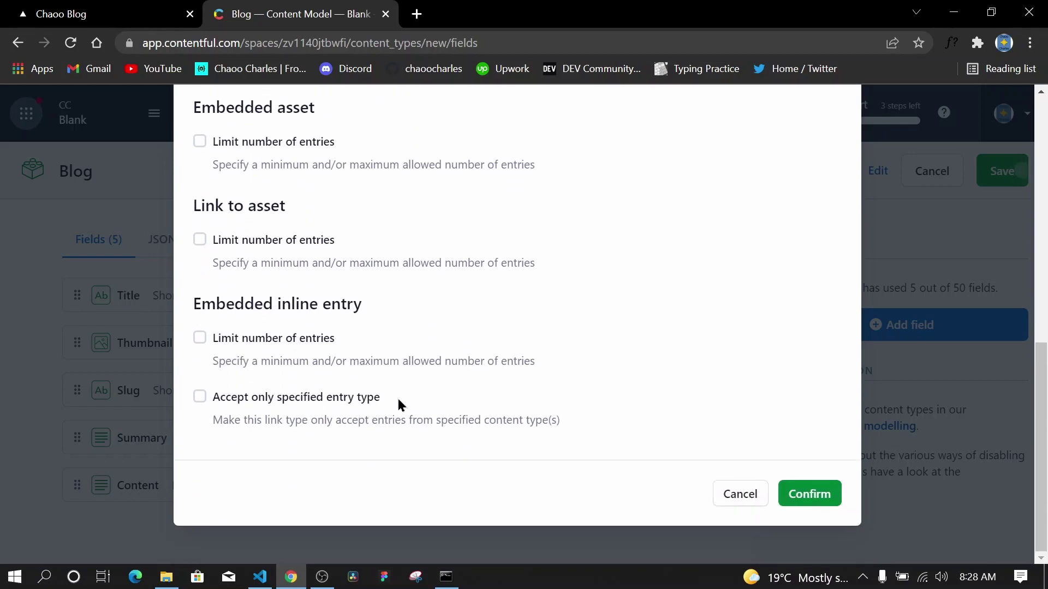
scroll(397, 401, up, 10)
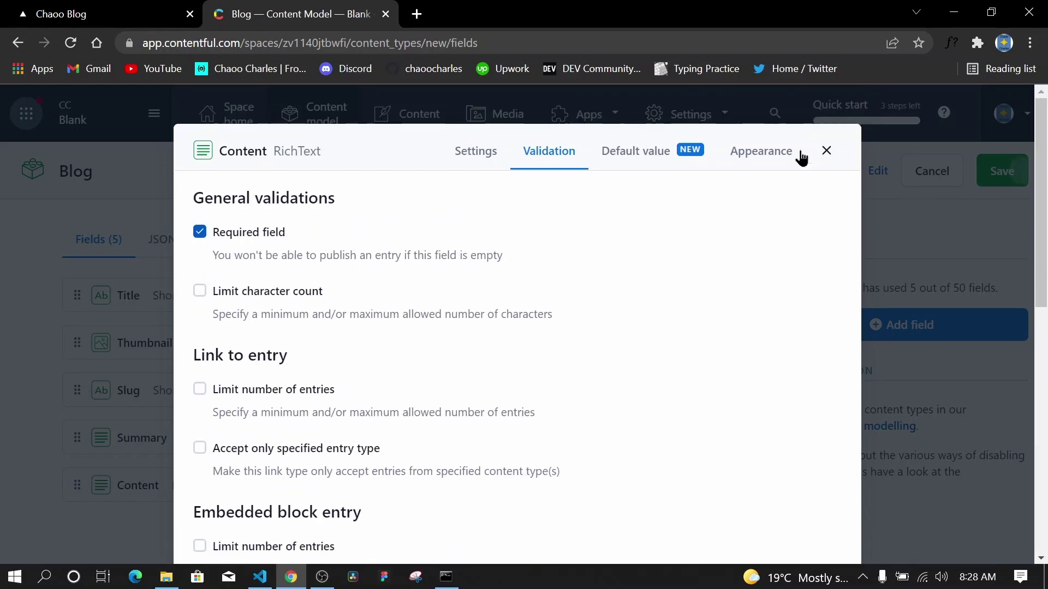
click(784, 157)
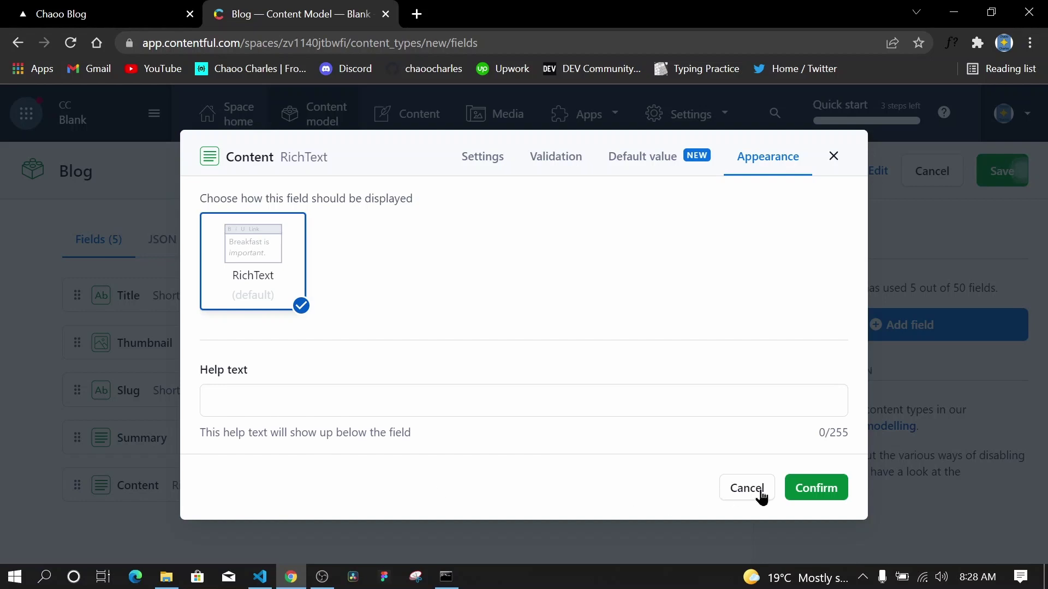
click(810, 494)
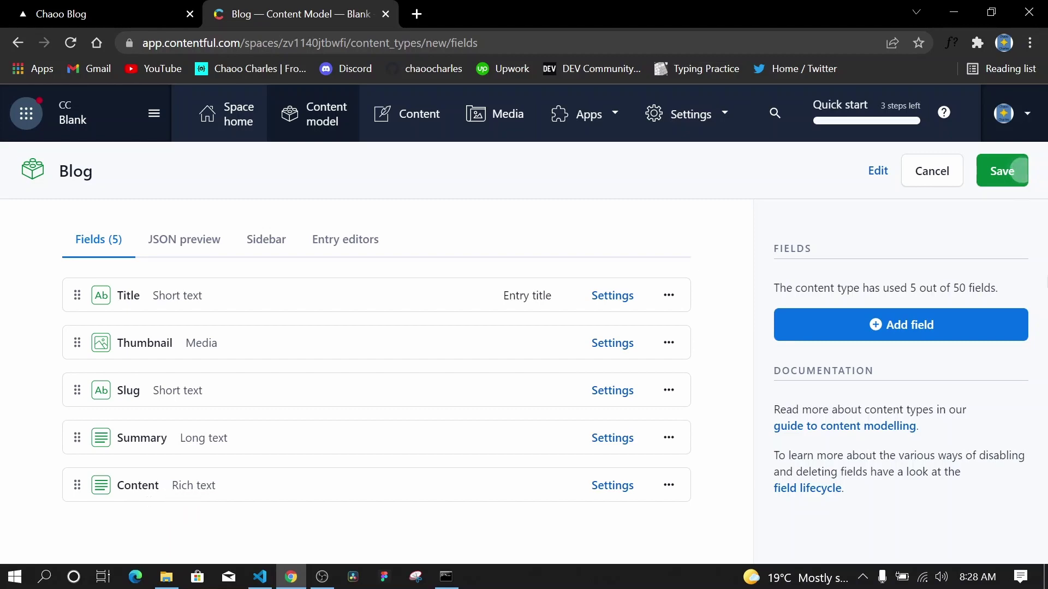
Save the five-field Blog content type and go to the empty Content entries list
click(921, 333)
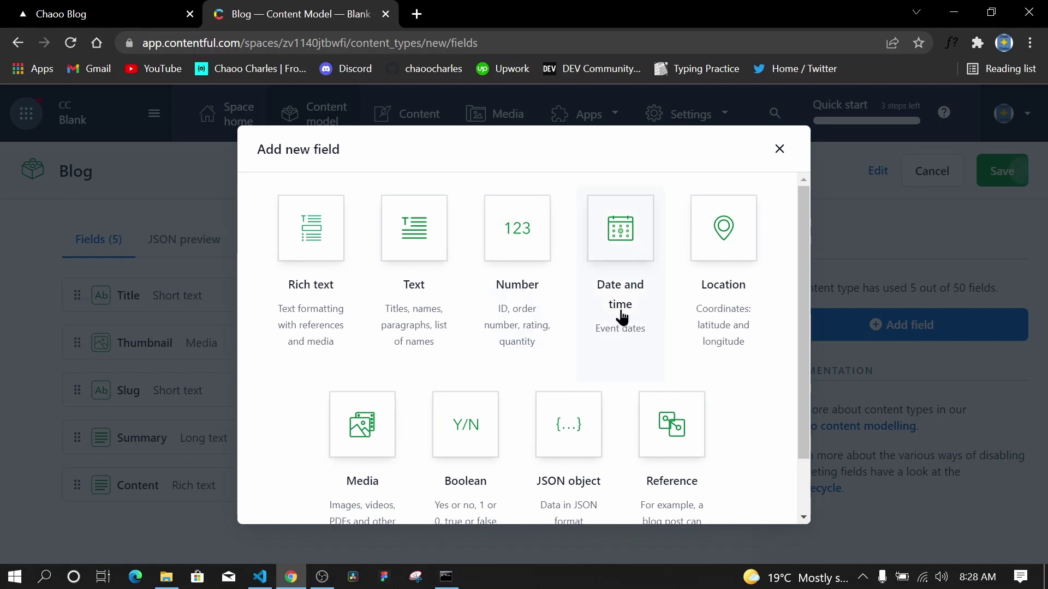
scroll(646, 304, down, 2)
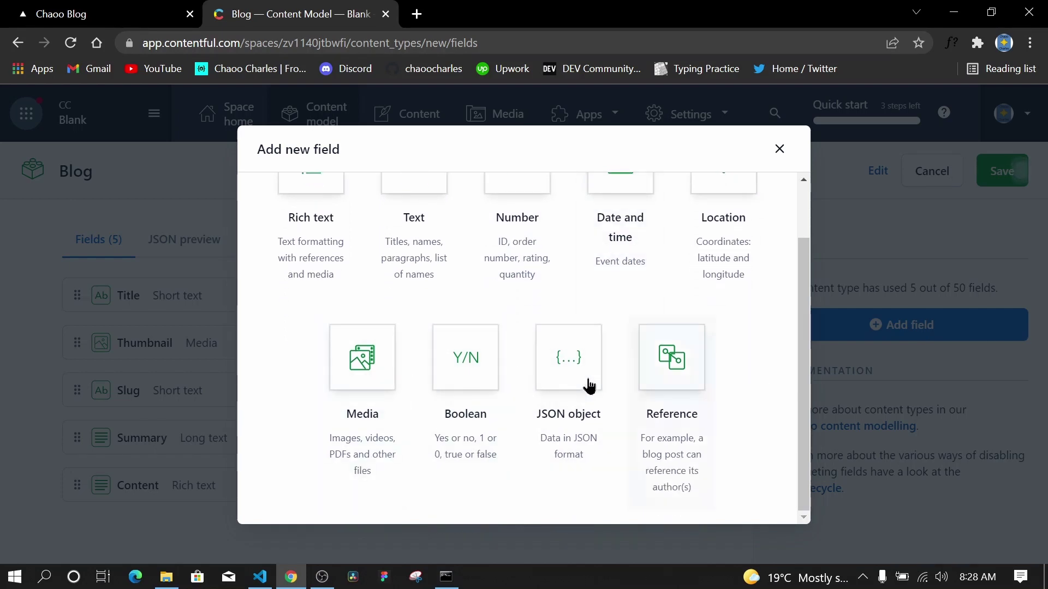
click(778, 149)
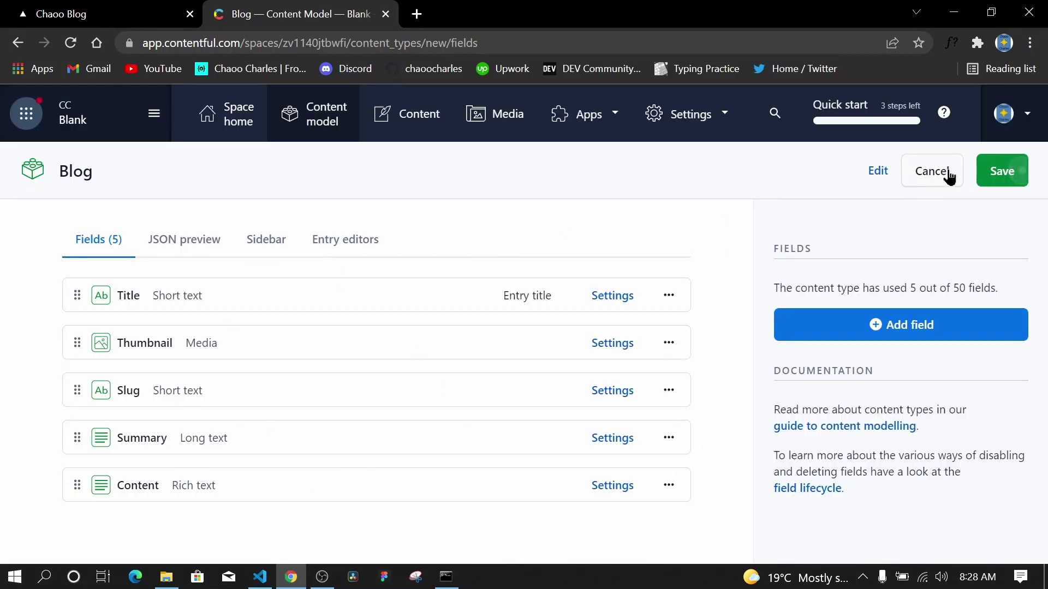
click(1006, 183)
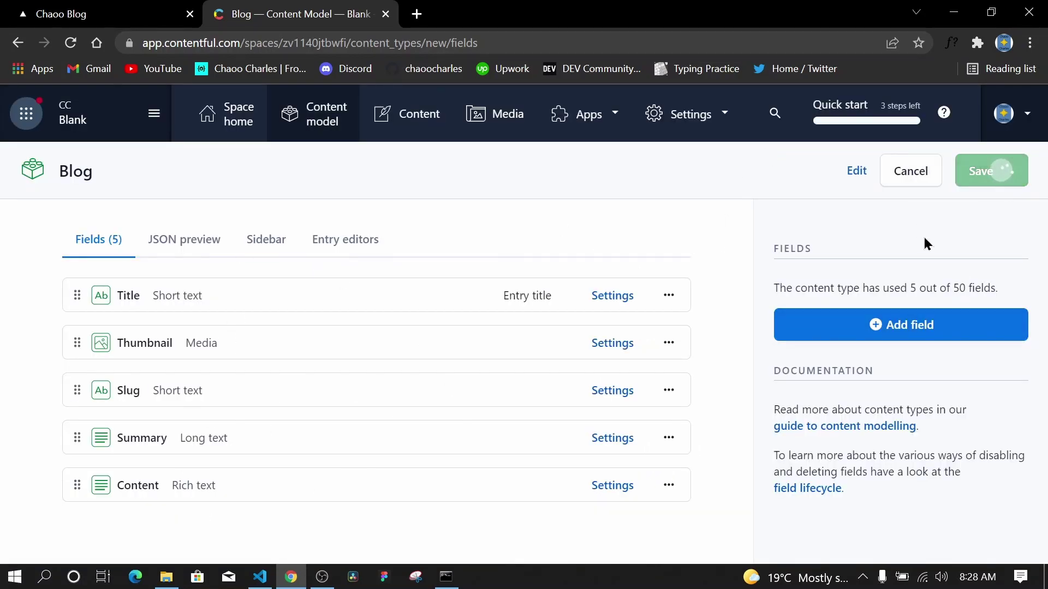
click(407, 121)
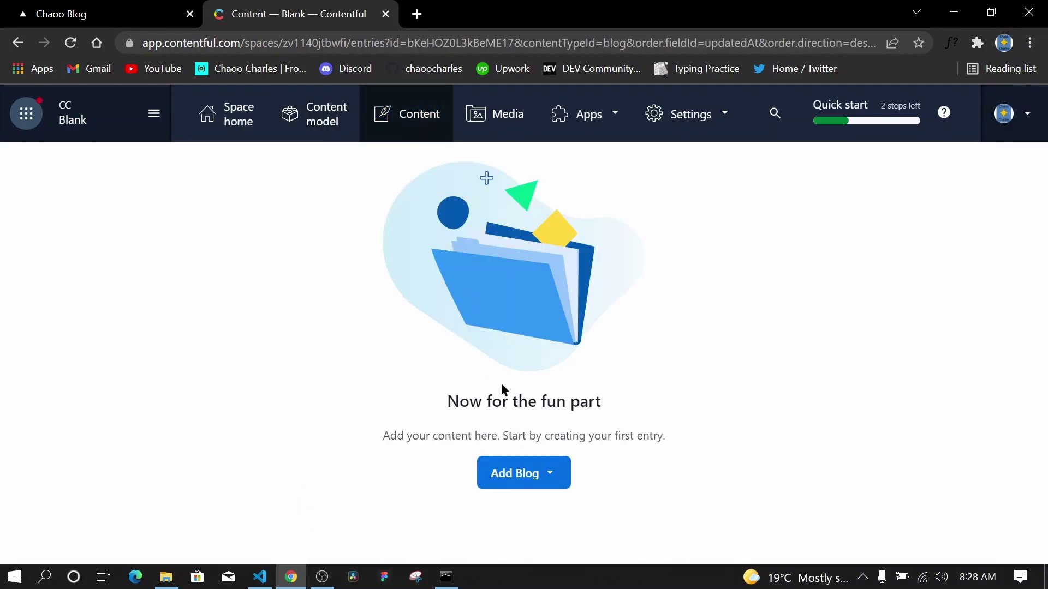
Create a new Blog entry titled 'Next.js Tutorial', auto-filling the slug next-js-tutorial
click(546, 483)
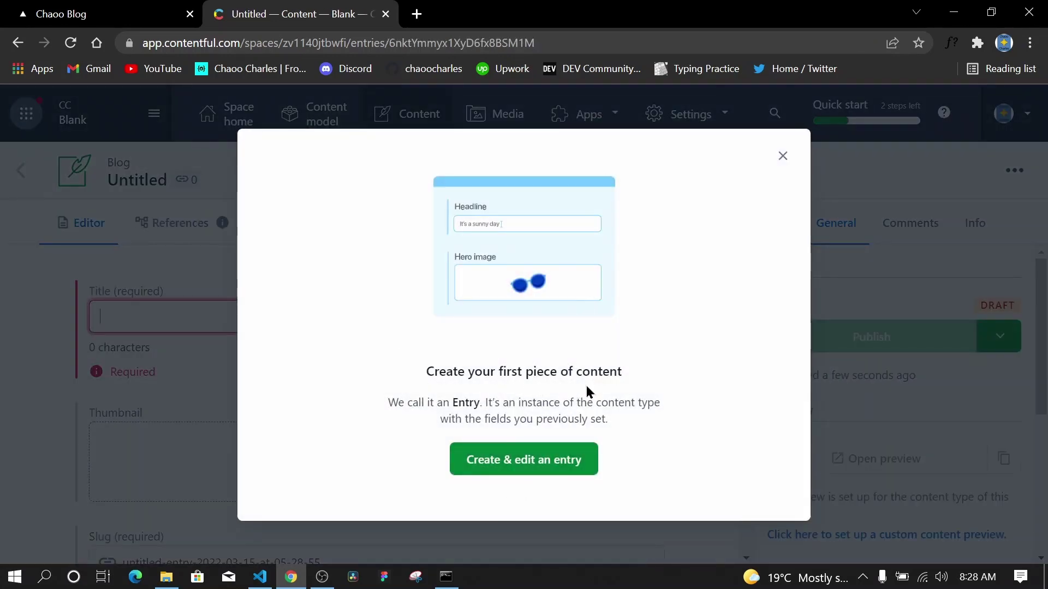
click(506, 465)
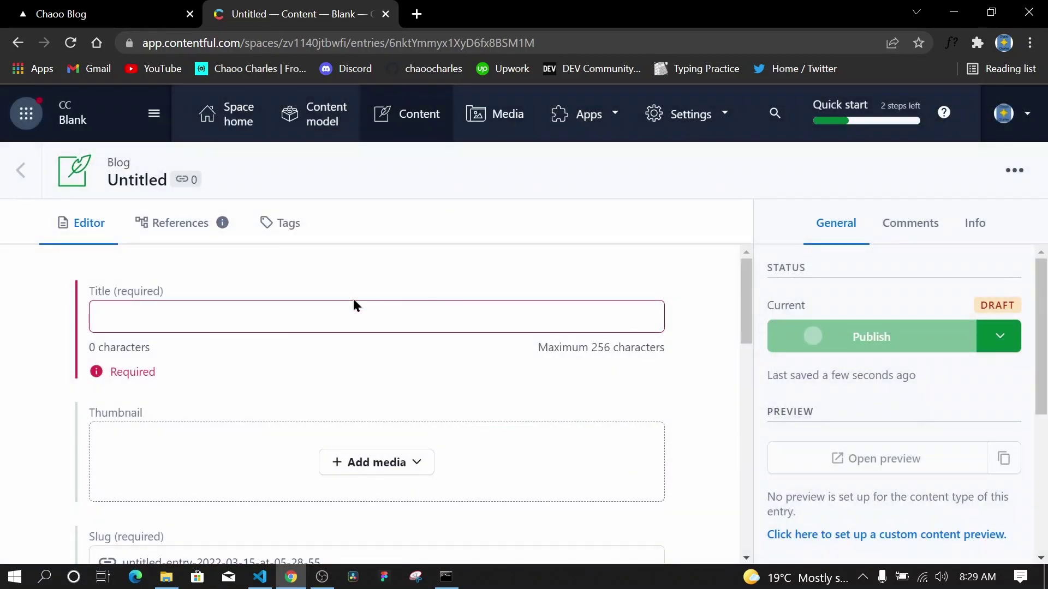
scroll(321, 349, down, 8)
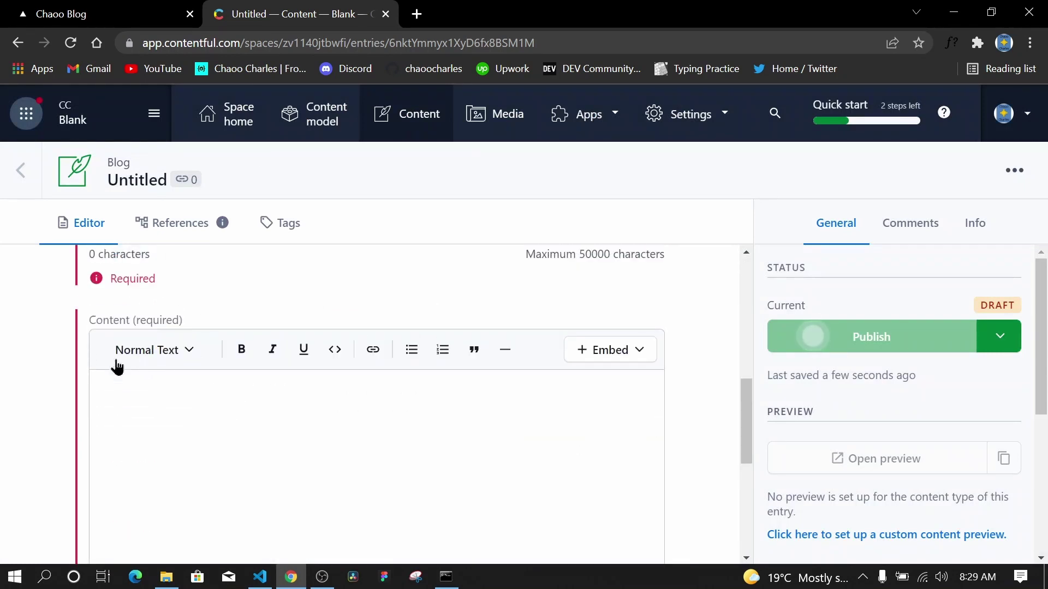
scroll(139, 382, up, 3)
scroll(180, 440, up, 5)
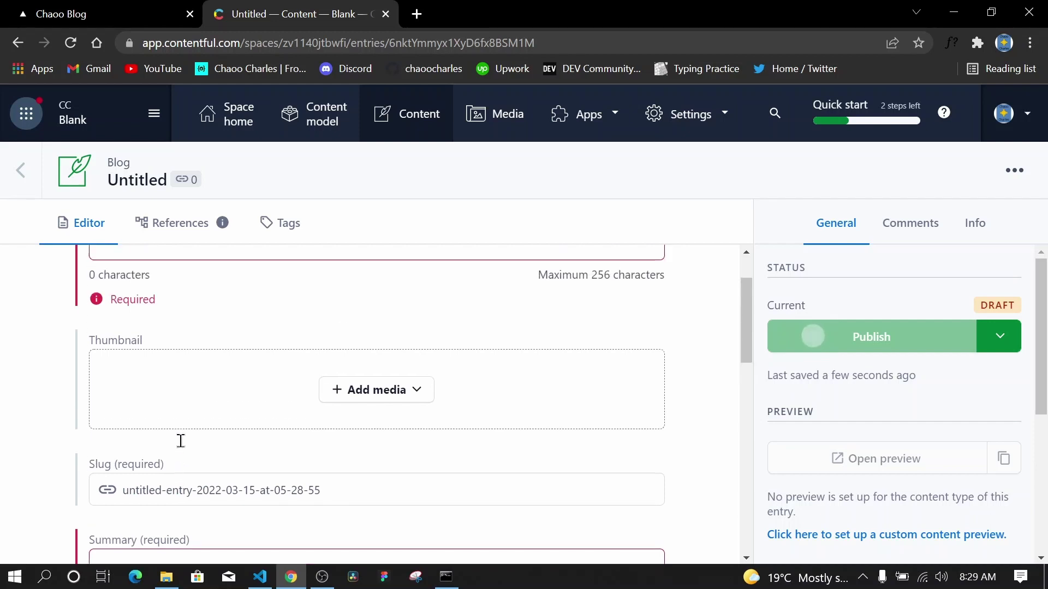
click(238, 315)
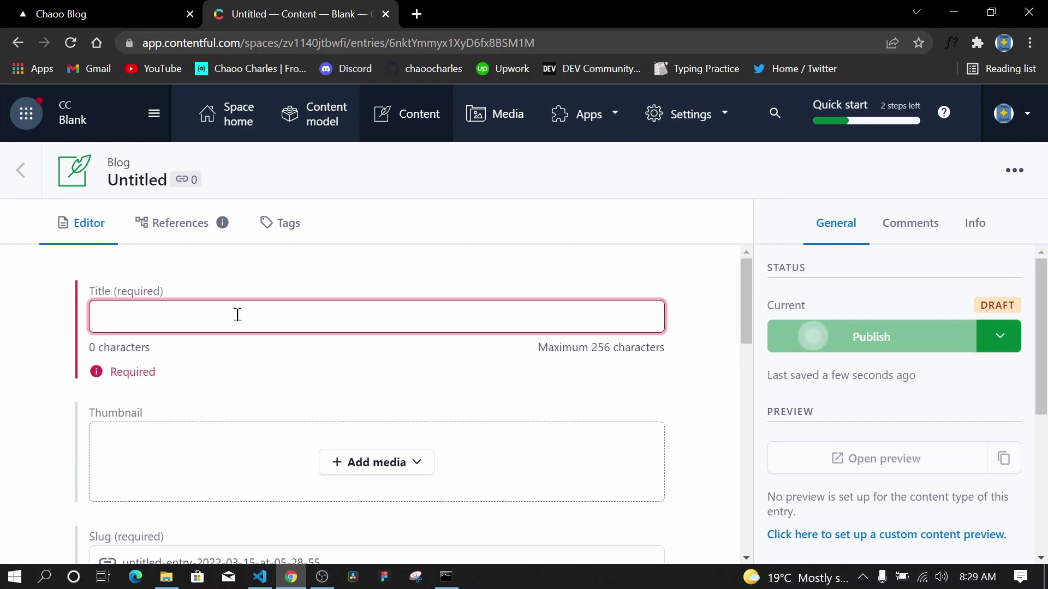
text(Next.)
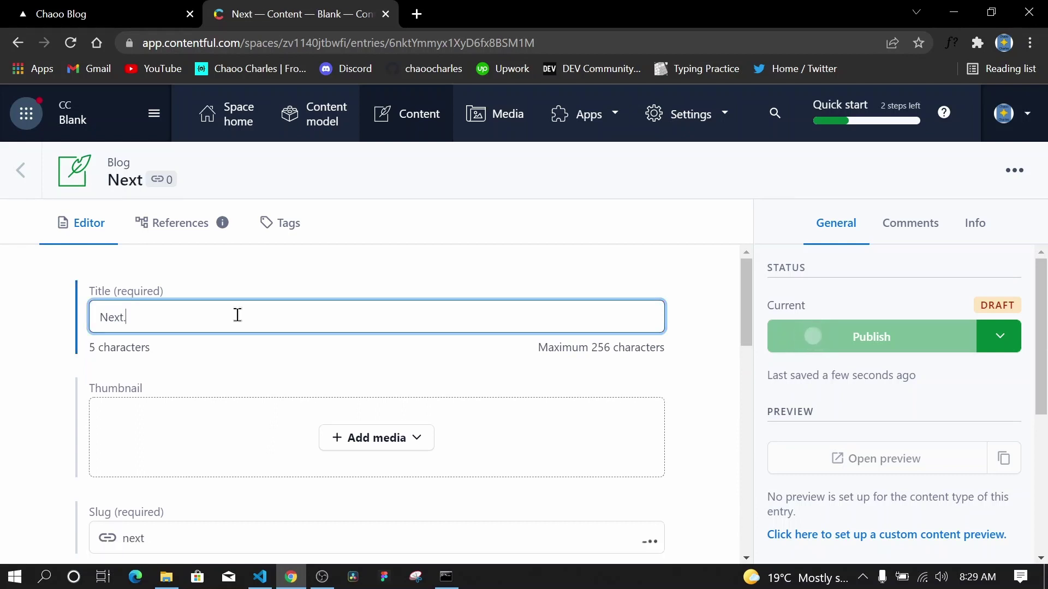
text(js Tut)
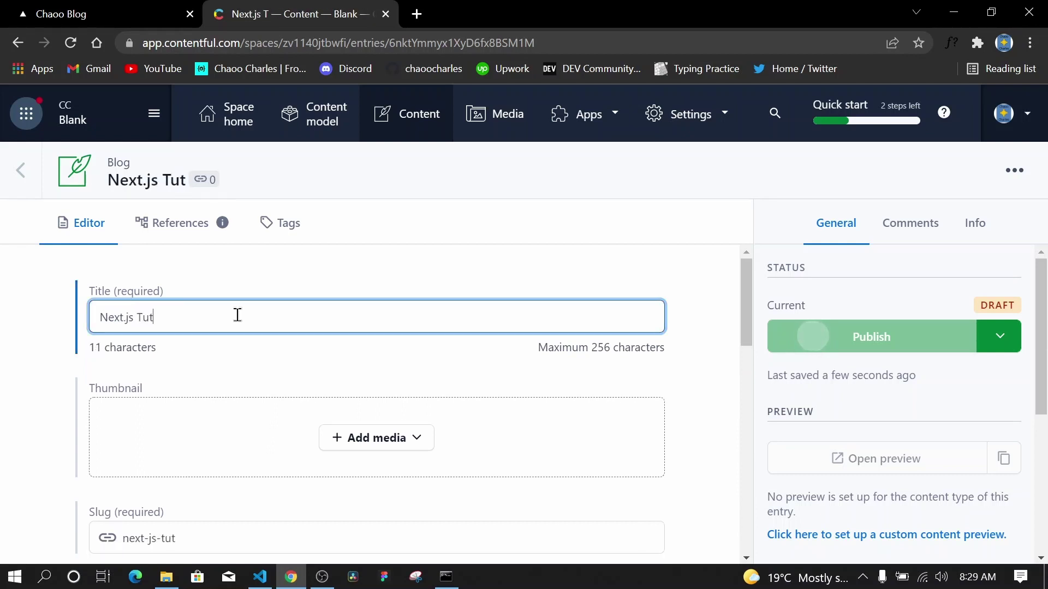
text(orial)
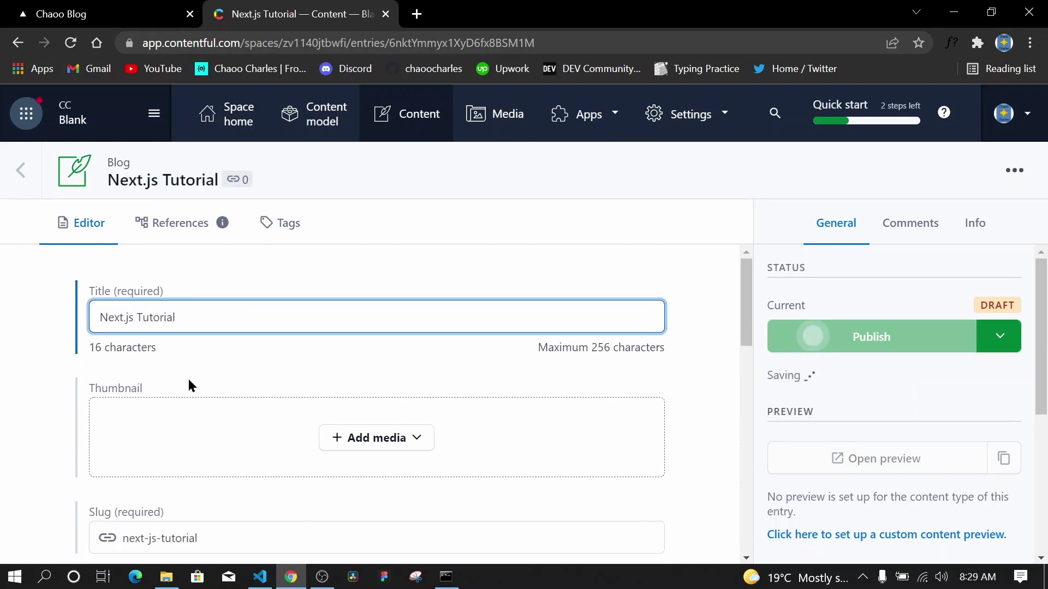
click(362, 444)
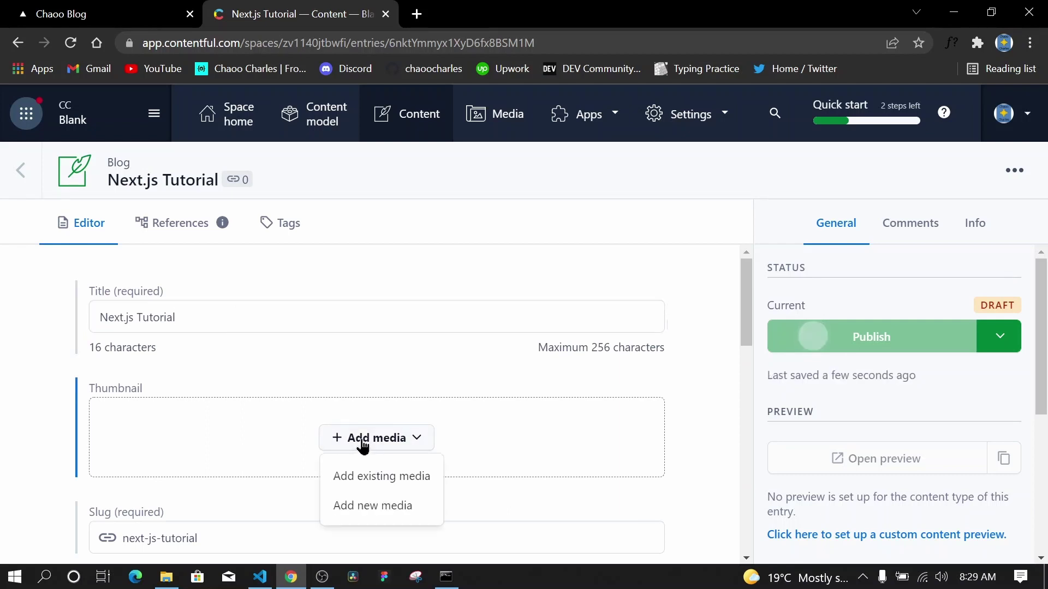
Create a new media asset for the thumbnail, titled 'next thumb'
click(359, 507)
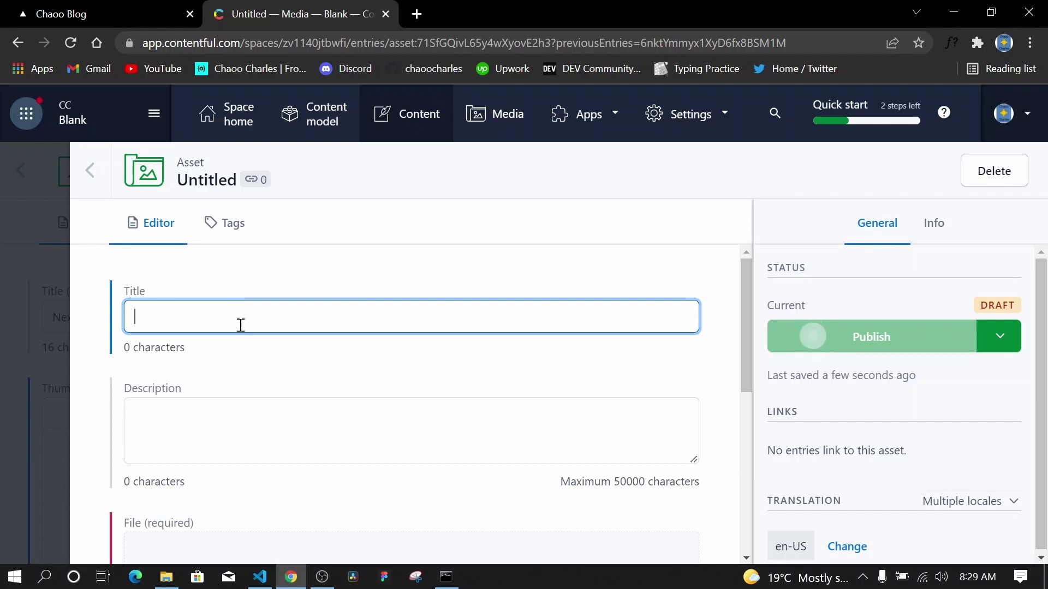
text(next )
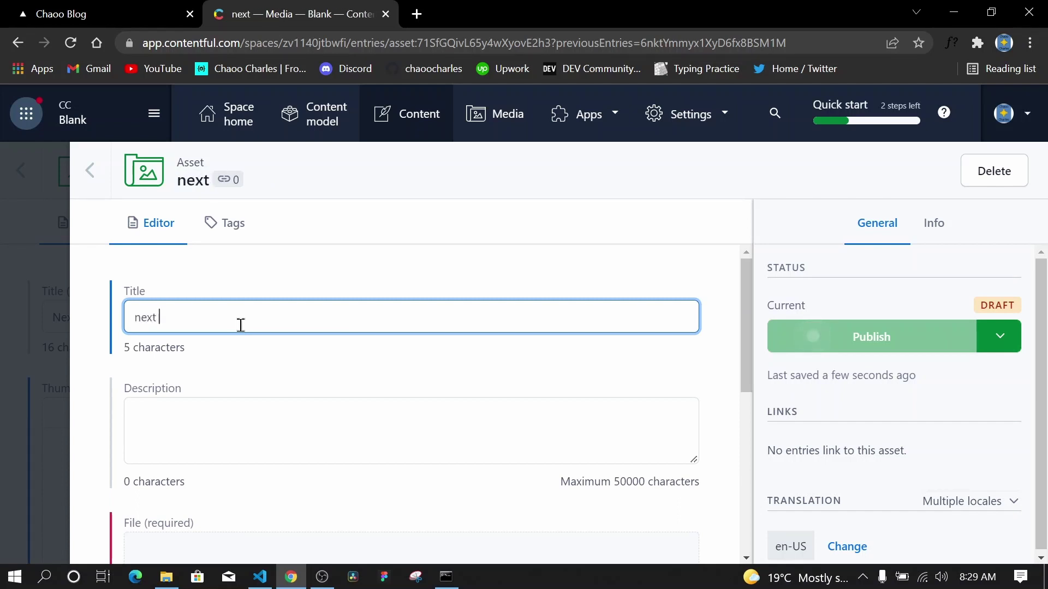
text(thumb)
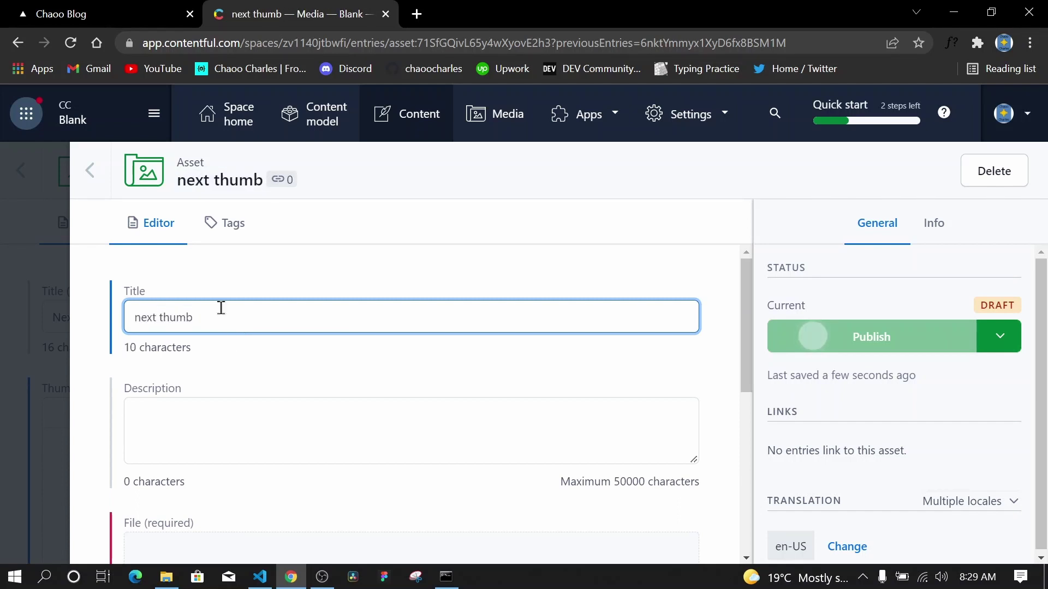
scroll(235, 441, down, 5)
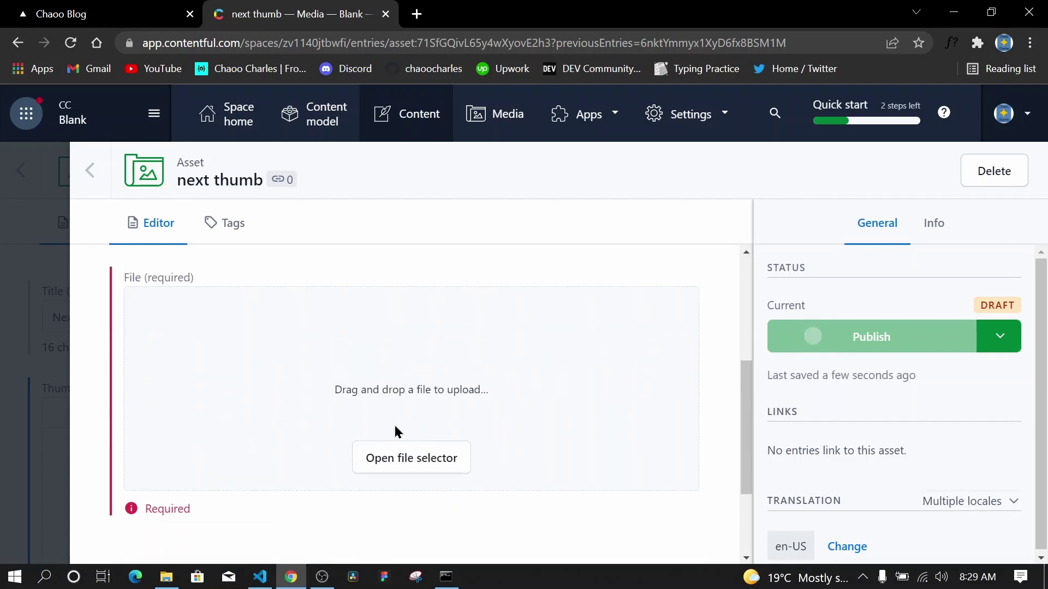
Upload thumb 00.png from the Next Course folder as the next thumb asset's file
click(403, 466)
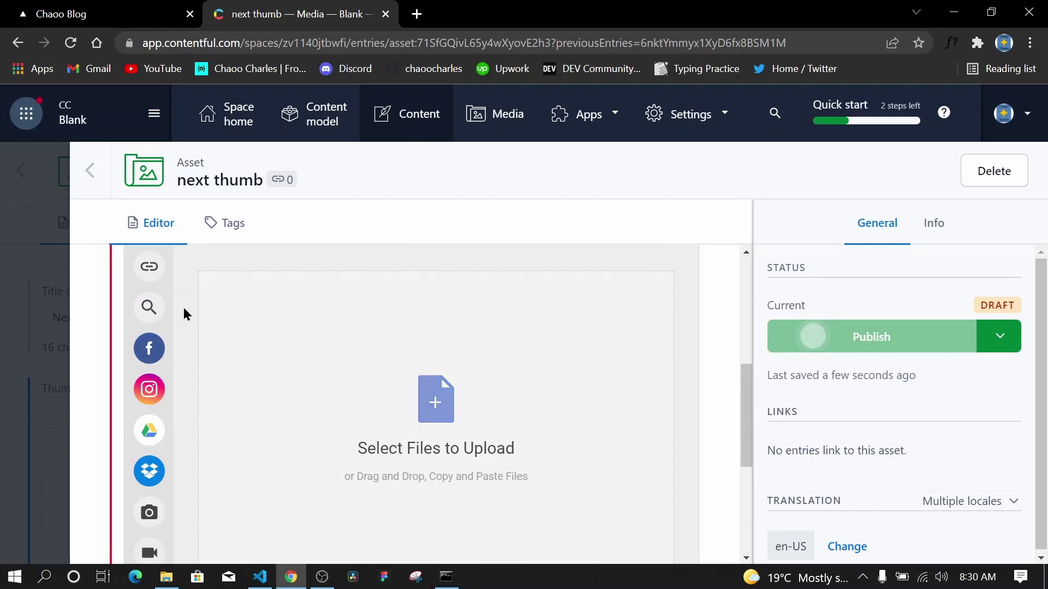
mouse_move(158, 421)
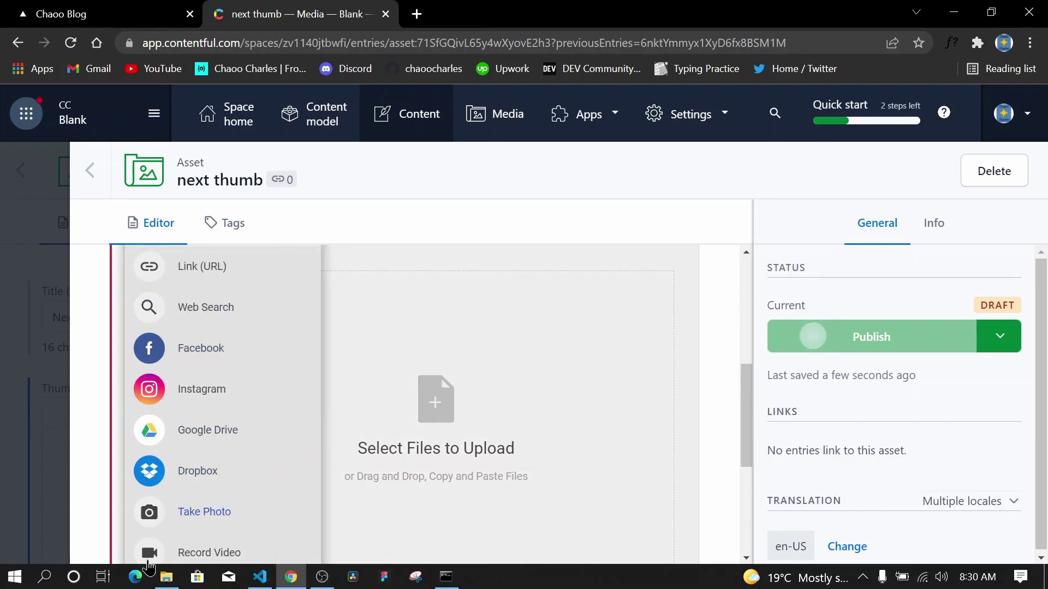
scroll(163, 371, up, 3)
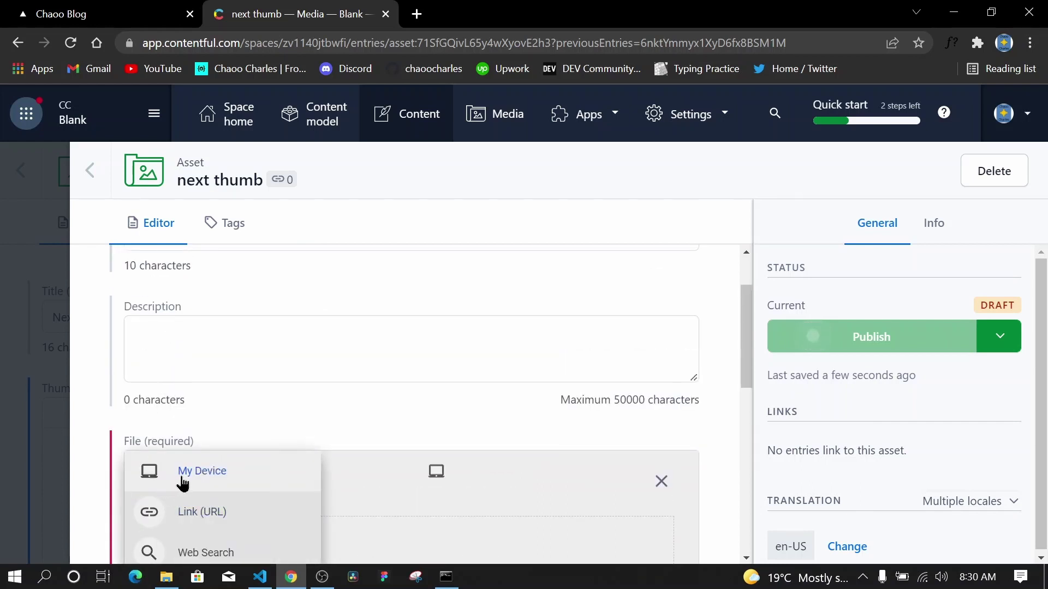
scroll(194, 474, down, 2)
scroll(194, 475, down, 2)
scroll(458, 500, down, 4)
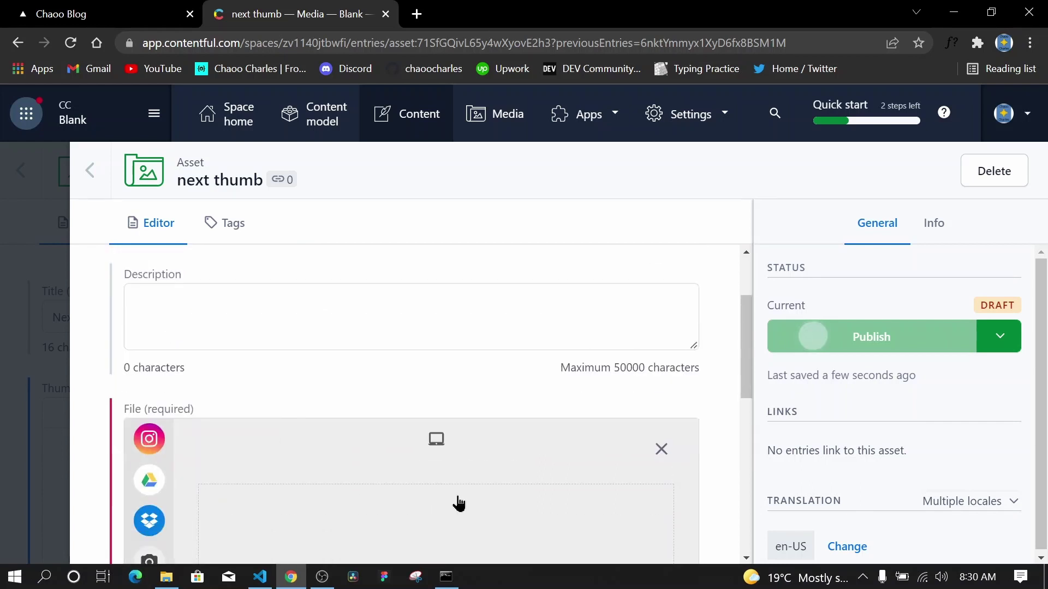
scroll(415, 439, down, 3)
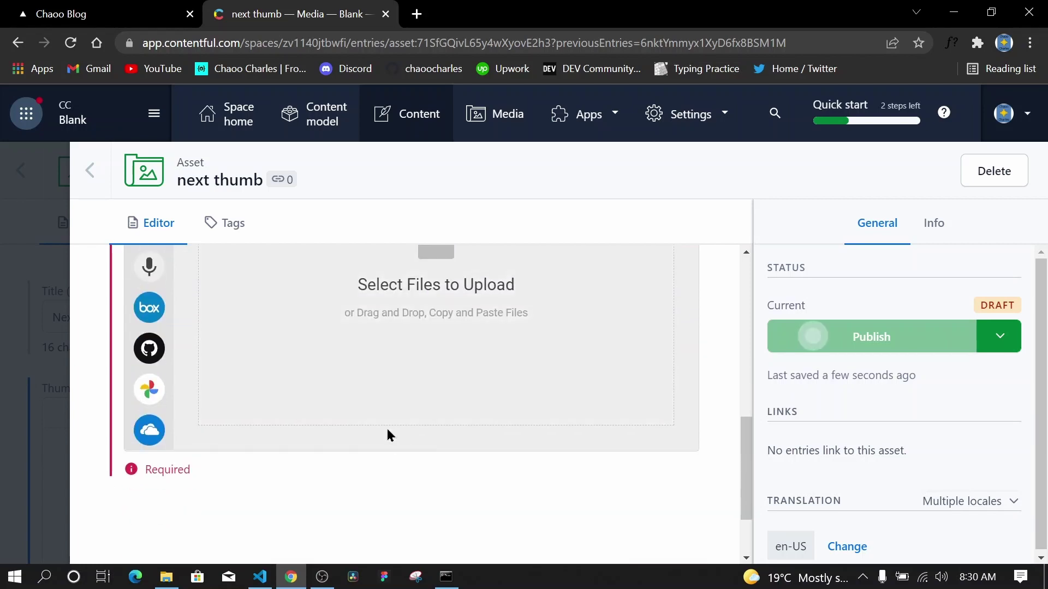
scroll(404, 426, up, 3)
click(426, 418)
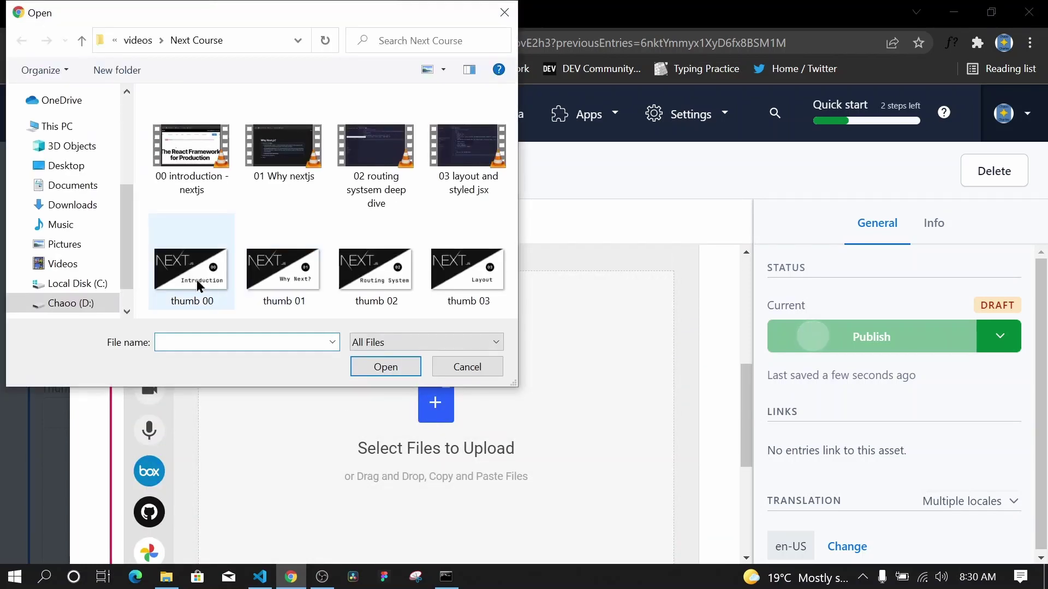
click(194, 274)
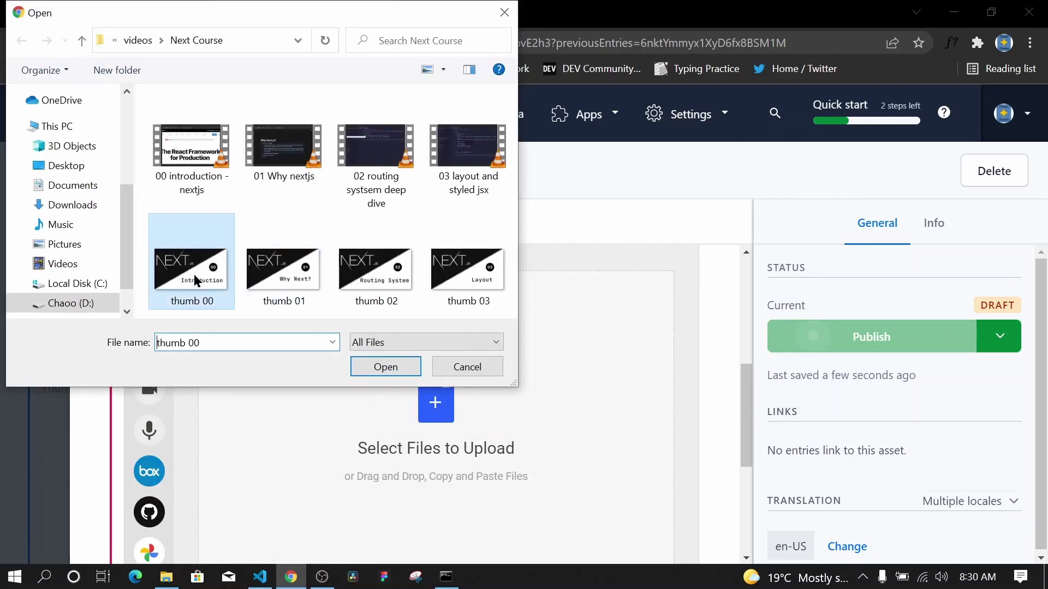
click(379, 368)
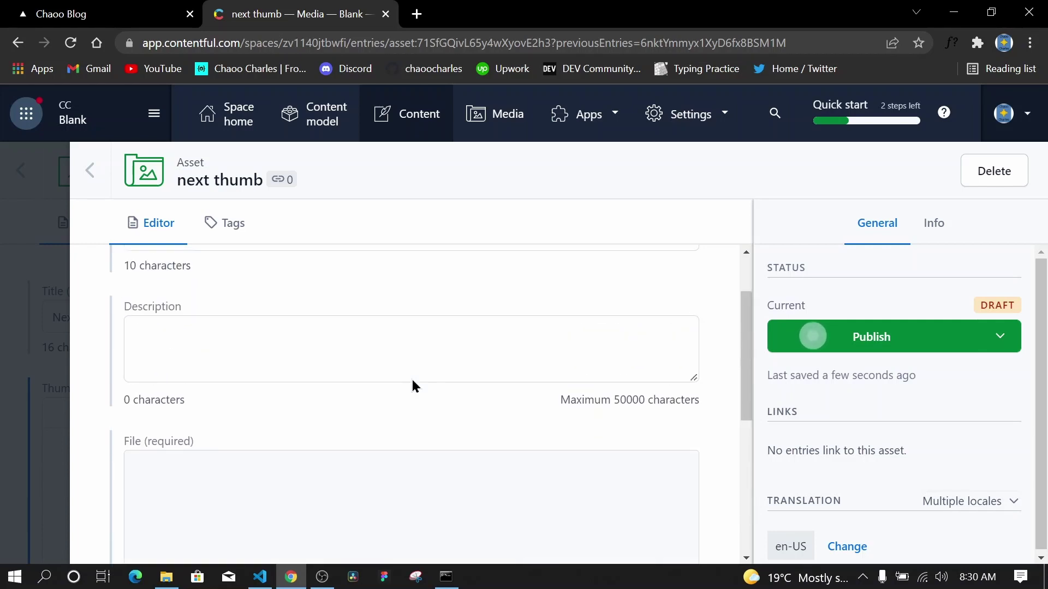
Publish the next thumb asset and return to the Next.js Tutorial entry
scroll(476, 398, up, 3)
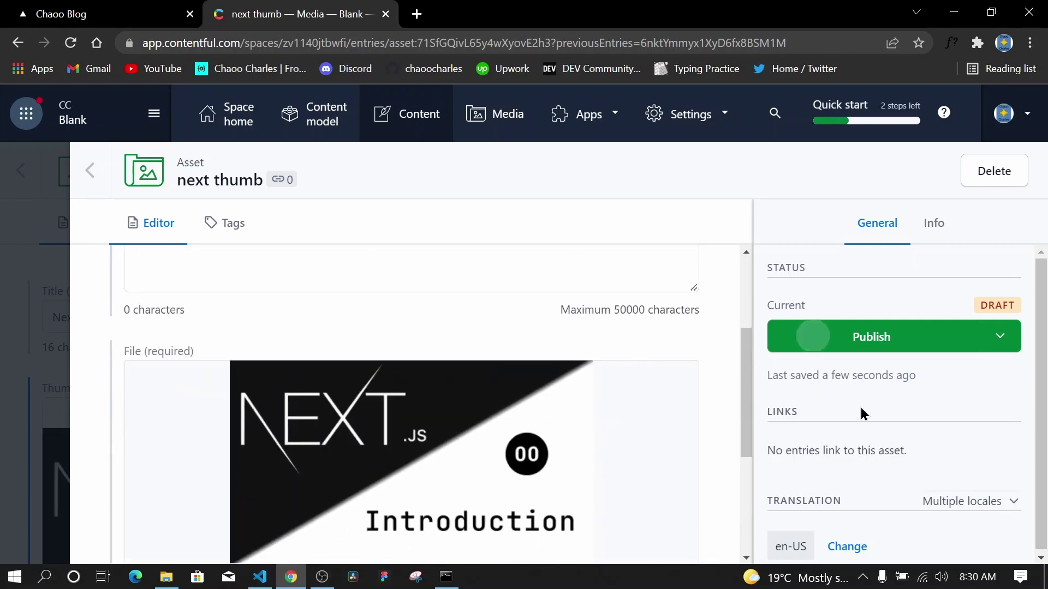
click(898, 341)
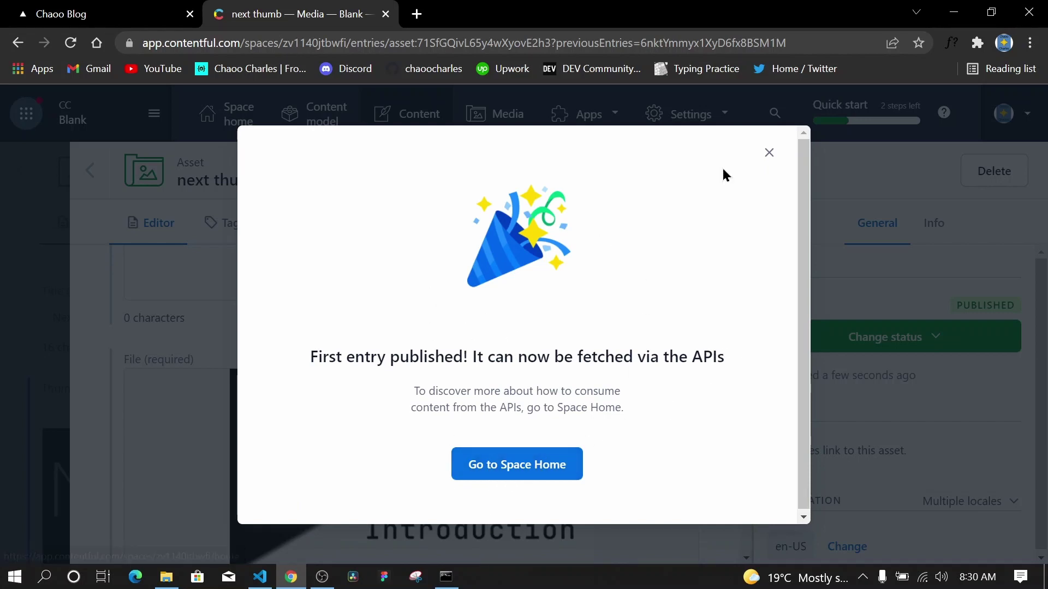
click(769, 154)
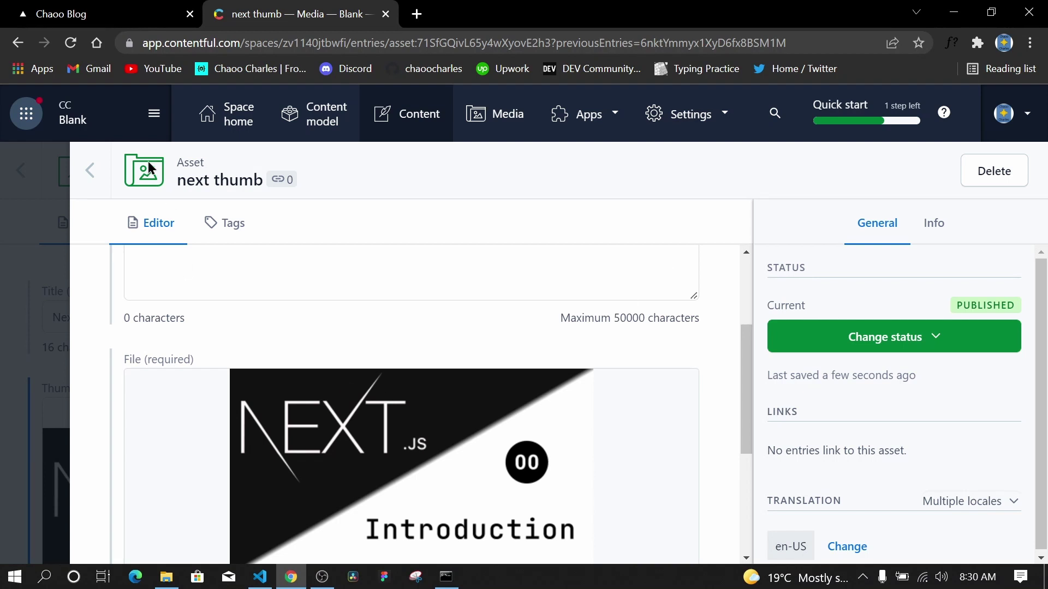
click(90, 175)
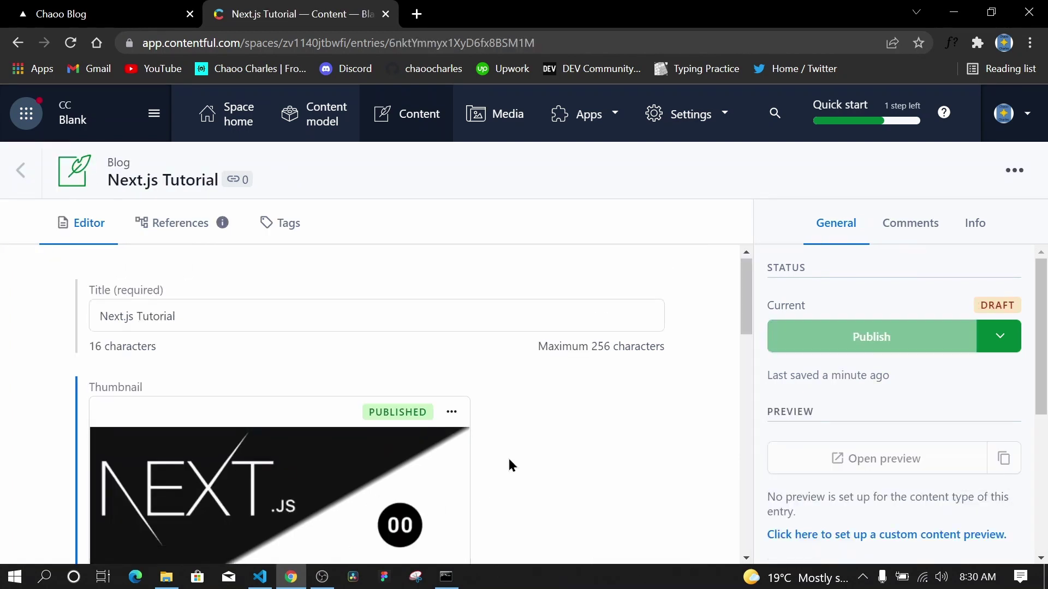
Review the entry's 'Next.js Tutorial' title and next-js-tutorial slug
scroll(327, 431, down, 3)
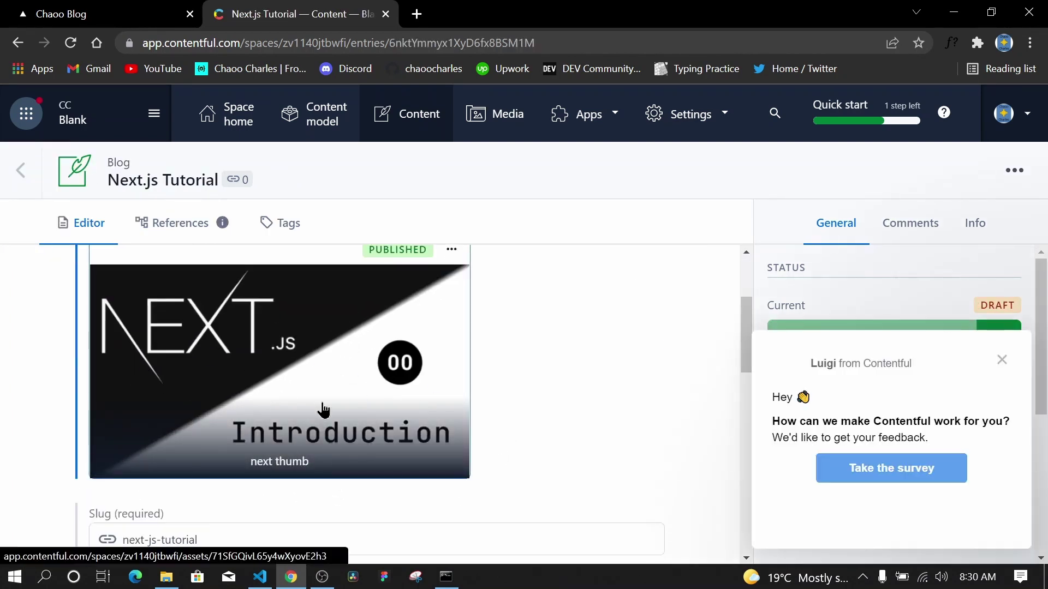
scroll(306, 399, up, 3)
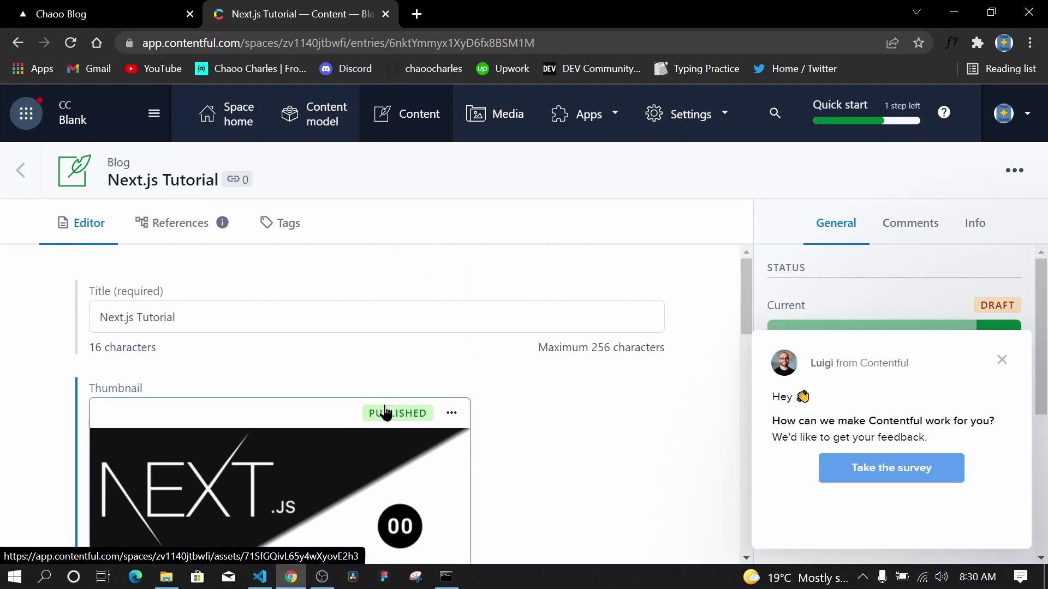
scroll(360, 401, down, 3)
scroll(358, 398, up, 3)
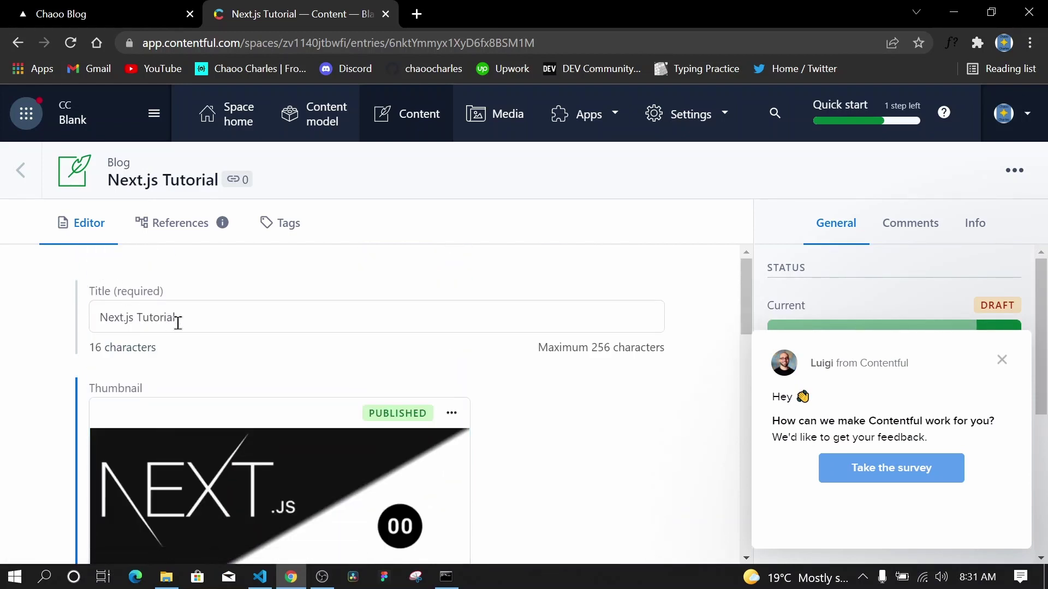
drag(176, 318, 89, 325)
scroll(190, 362, down, 5)
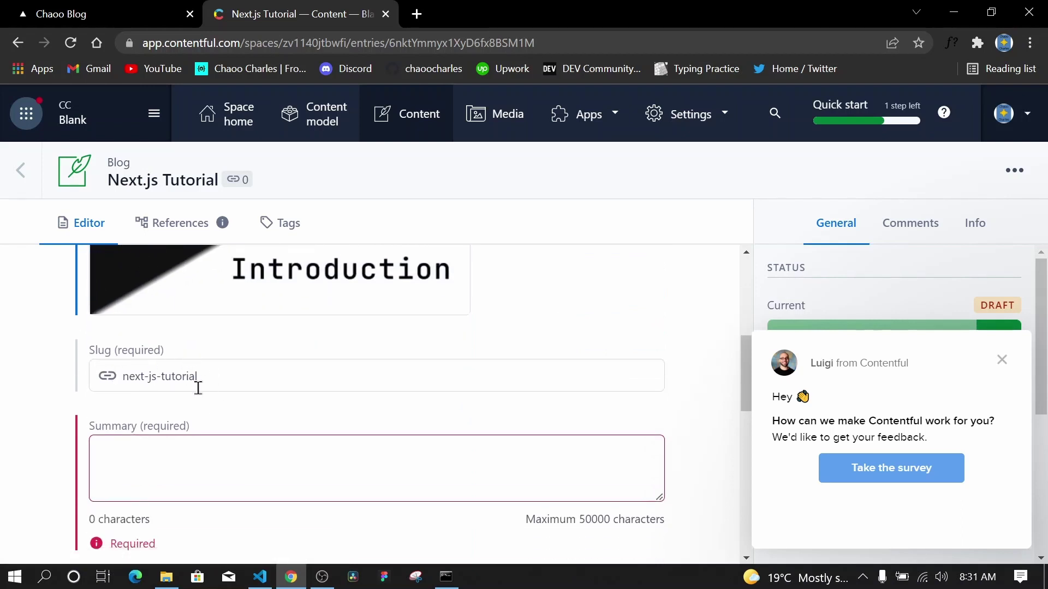
drag(204, 382, 90, 374)
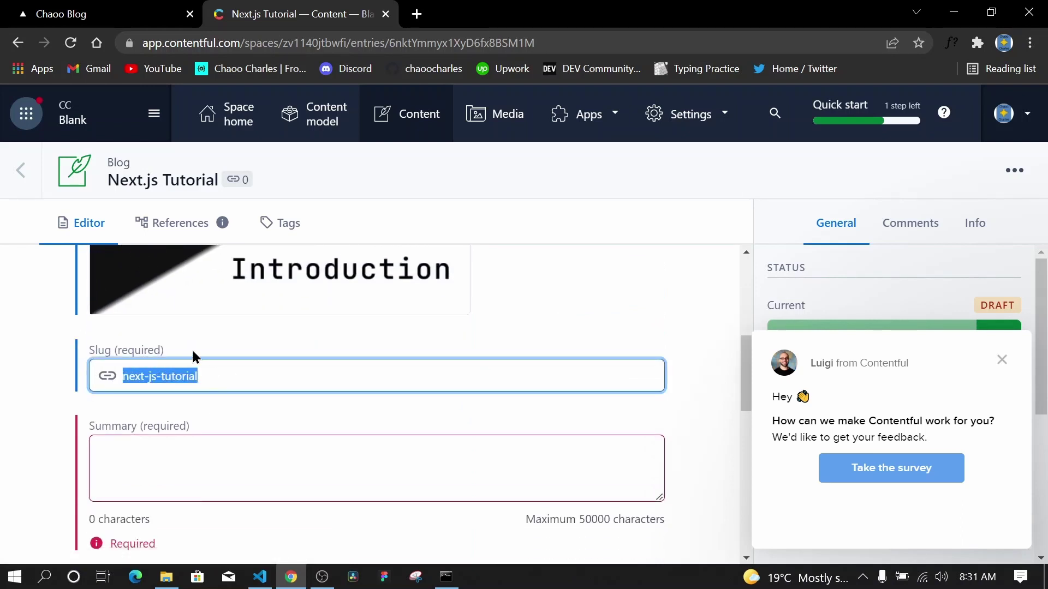
scroll(194, 356, down, 2)
Fill the Summary with 'This is a next.js course for beginners'
click(162, 385)
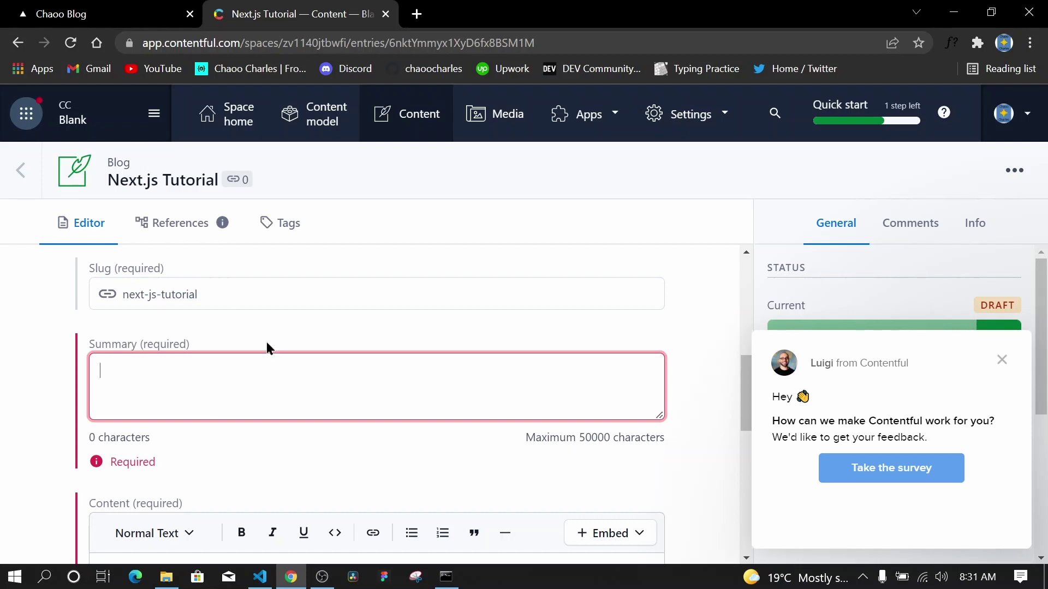
text(This is )
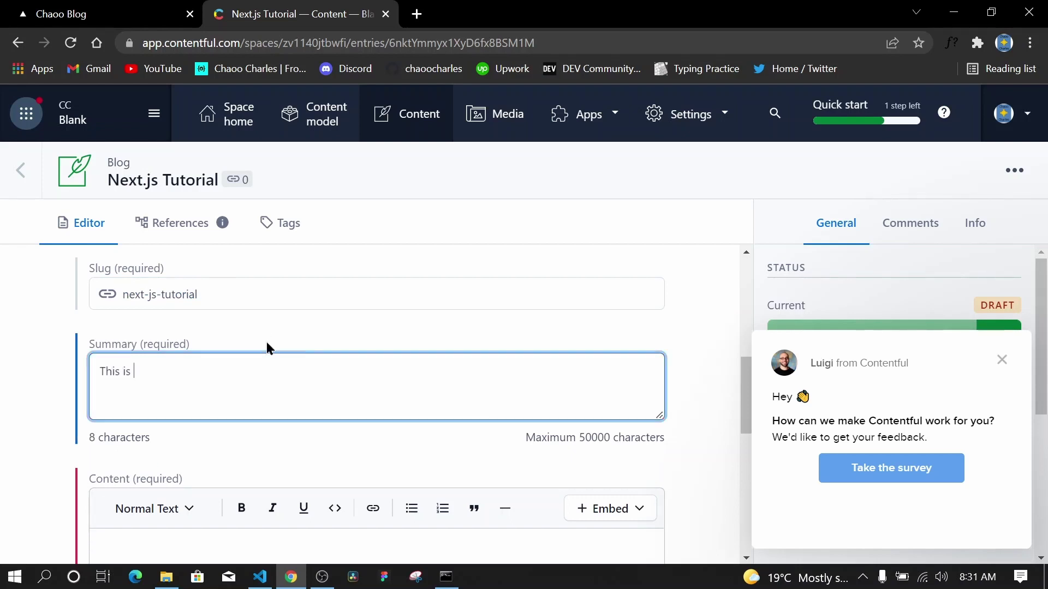
text(a next)
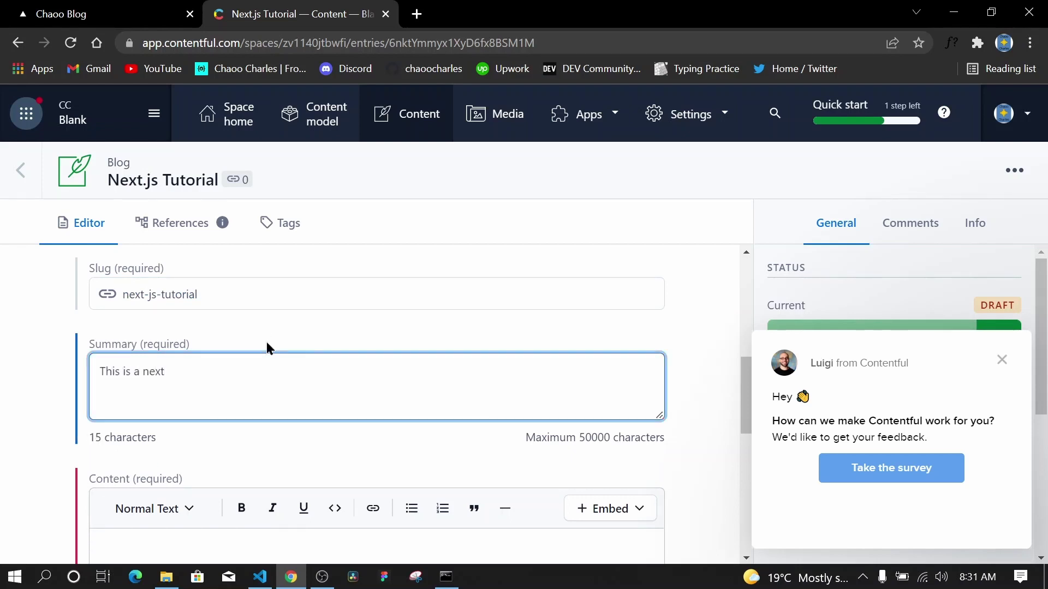
key(BackSpace)
text(js course for beginners)
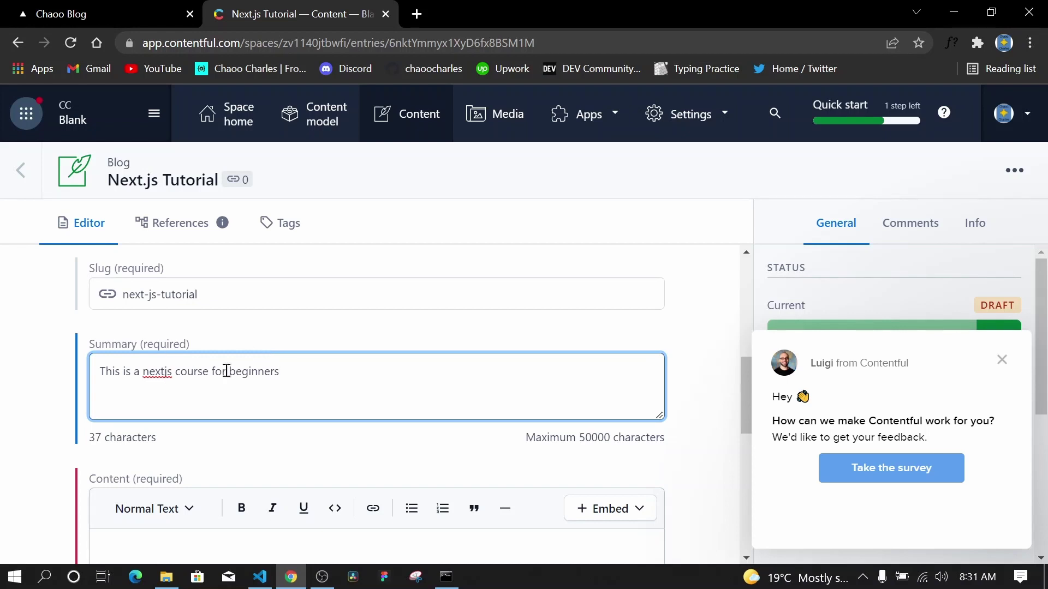
text(.)
drag(320, 381, 100, 374)
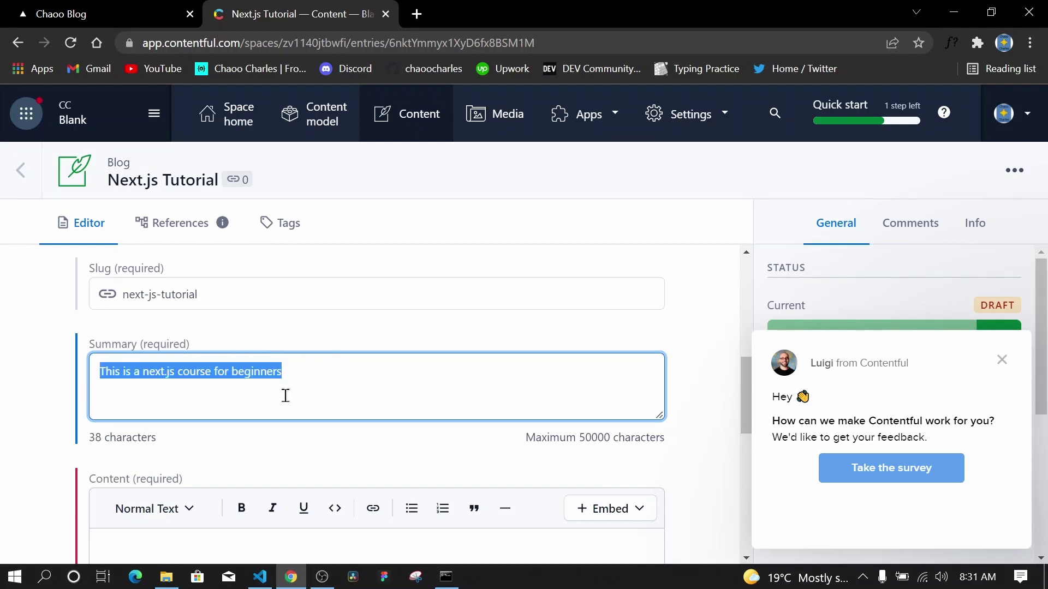
click(312, 375)
scroll(299, 385, down, 3)
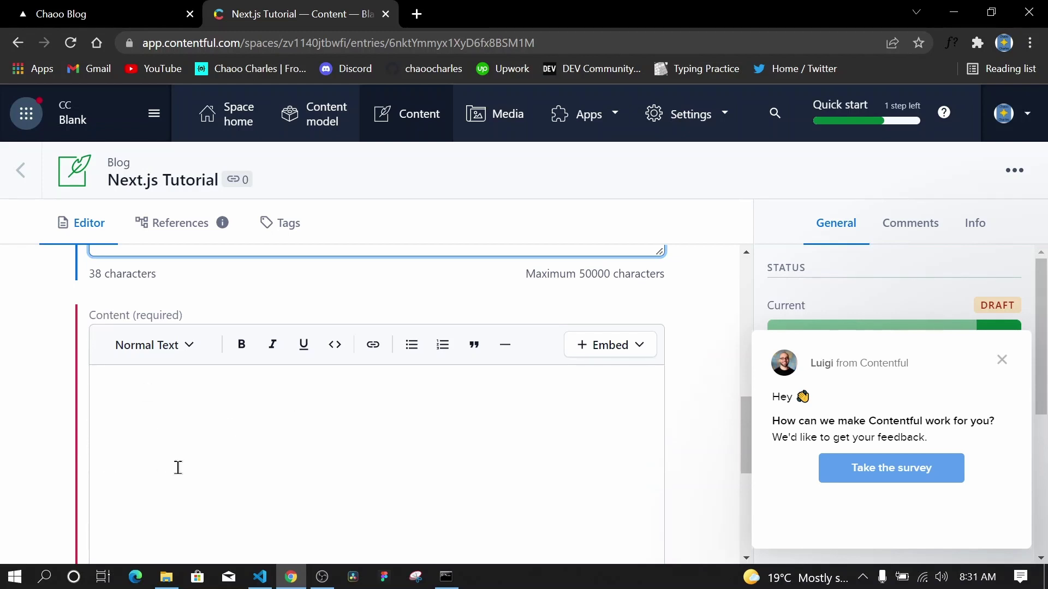
Type 'This is the content of next.js tutorial' into the Content field
scroll(162, 423, down, 2)
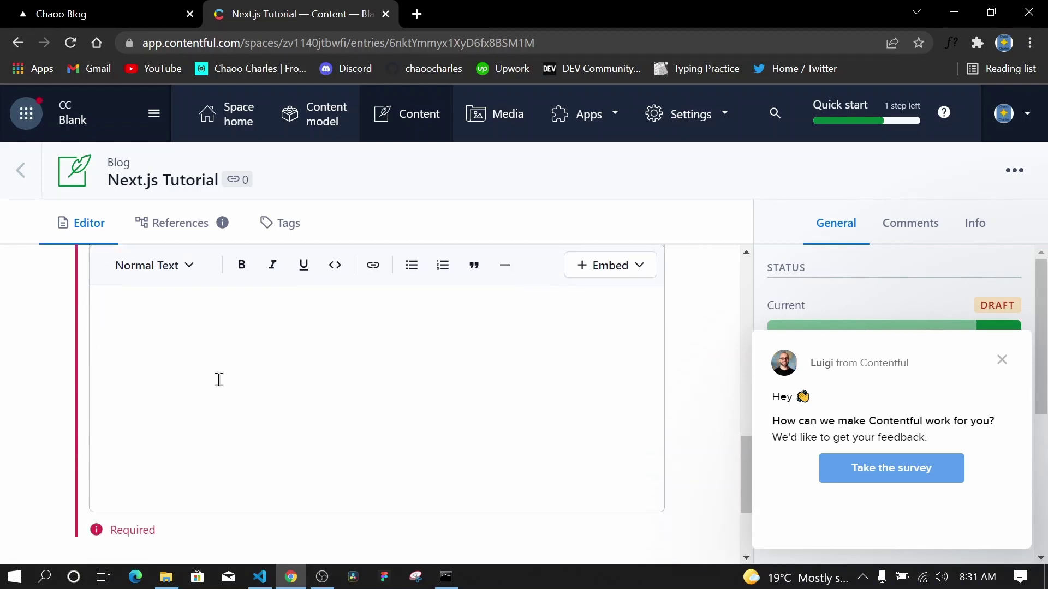
click(279, 307)
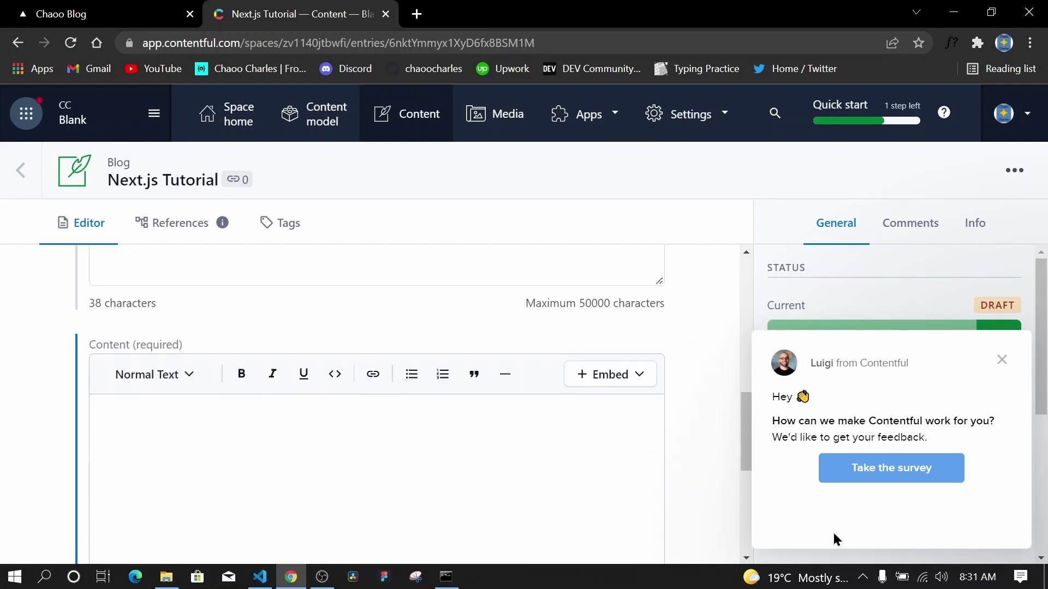
text(This is t)
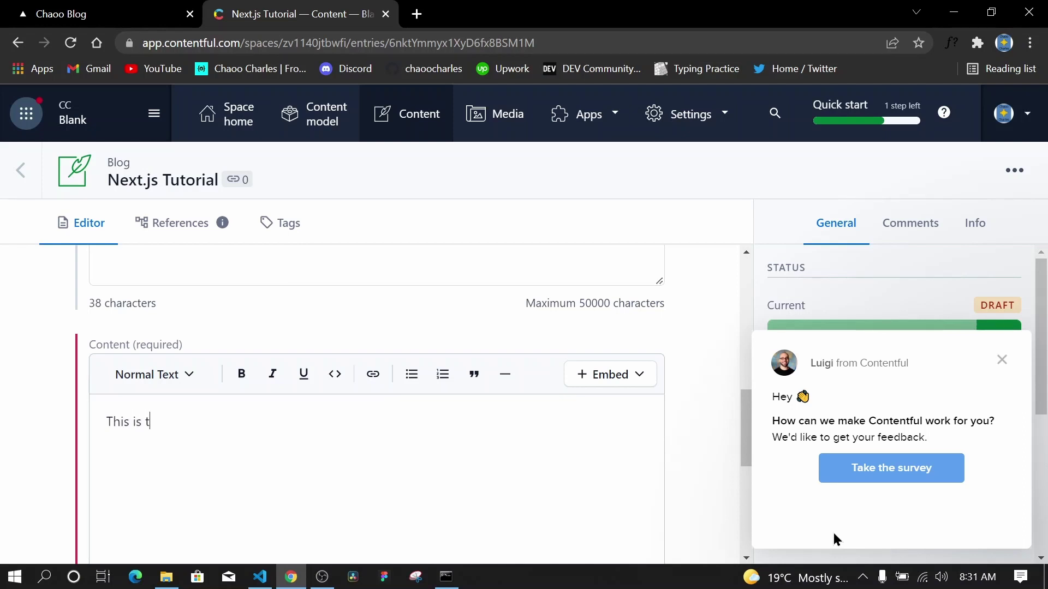
text(he content of next.js)
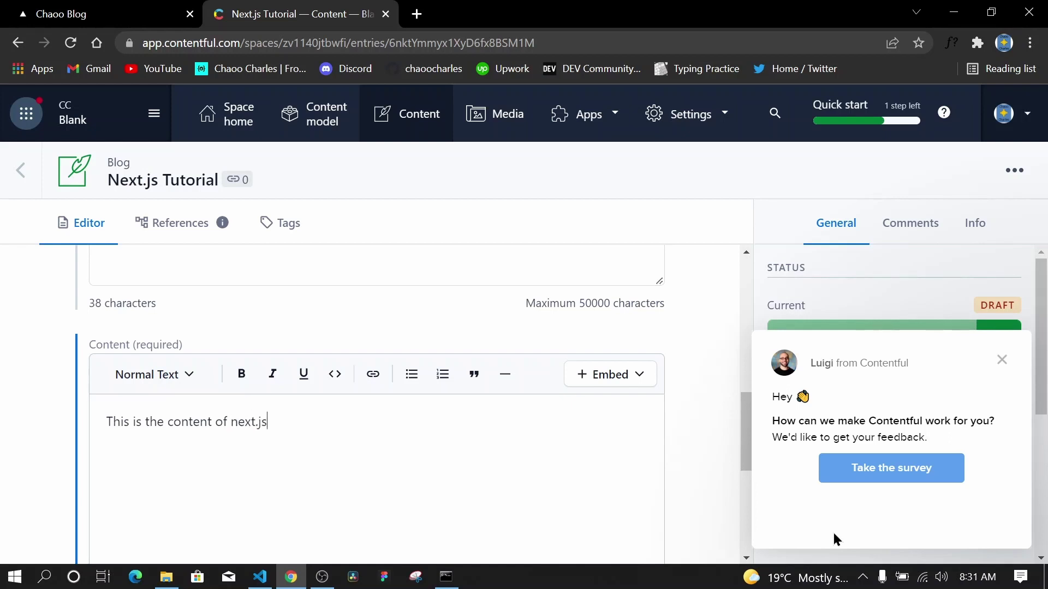
text( tut)
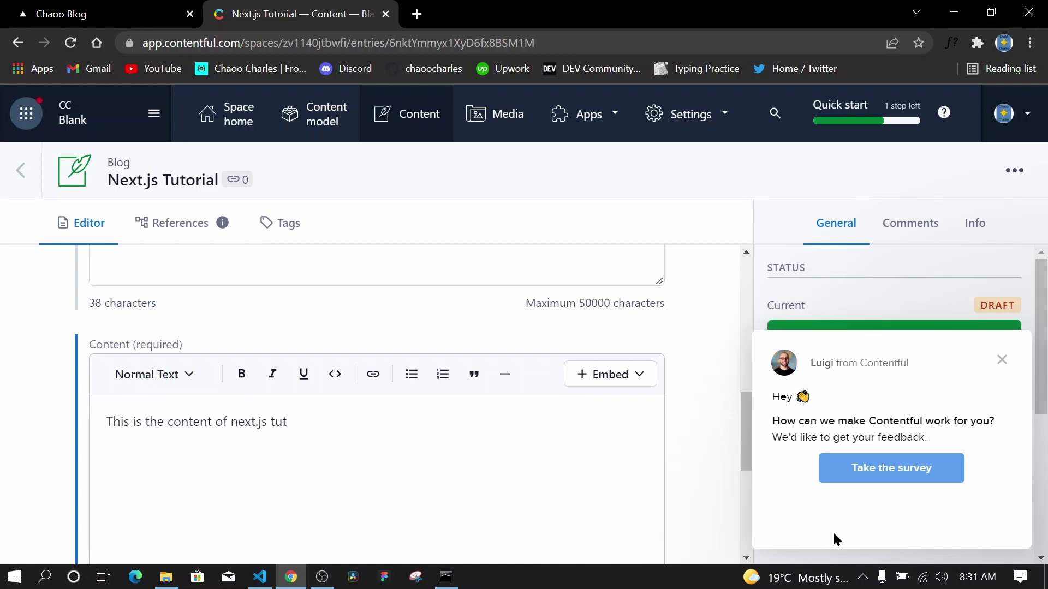
text(orial)
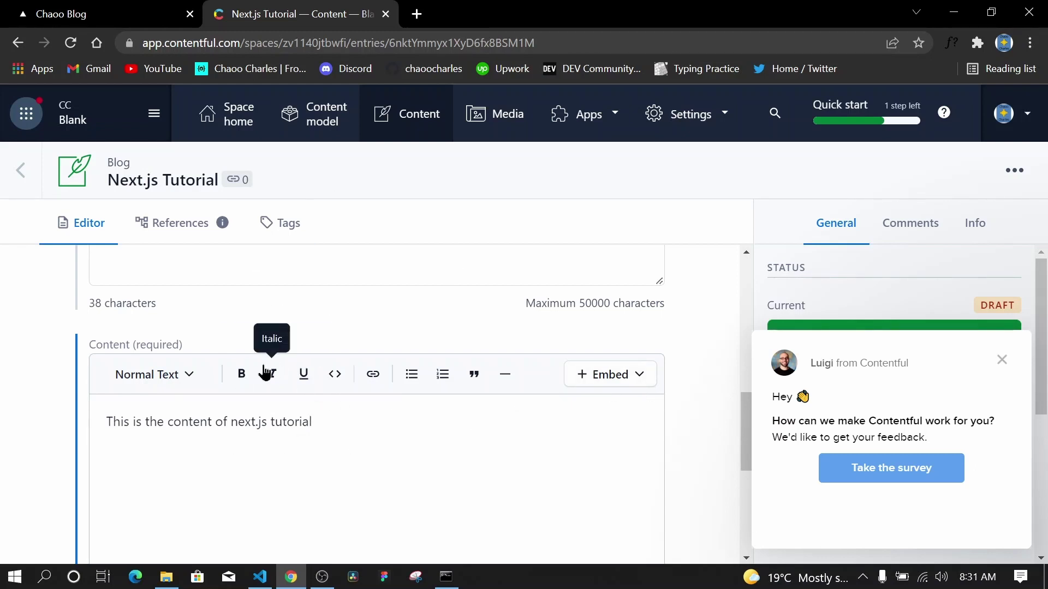
Make the word 'tutorial' bold and italic
double_click(270, 426)
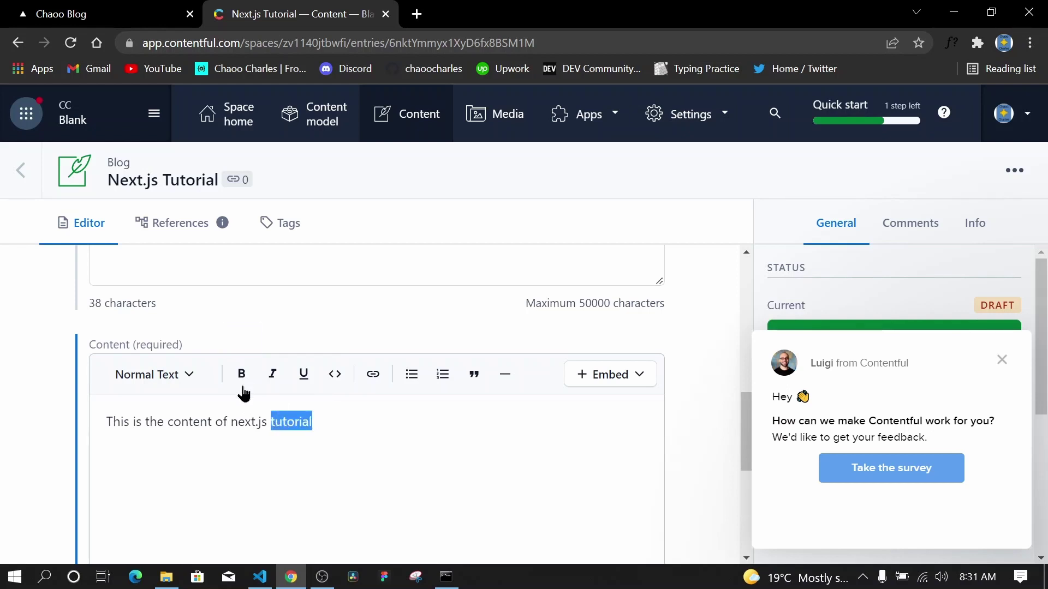
click(241, 374)
click(272, 382)
click(330, 424)
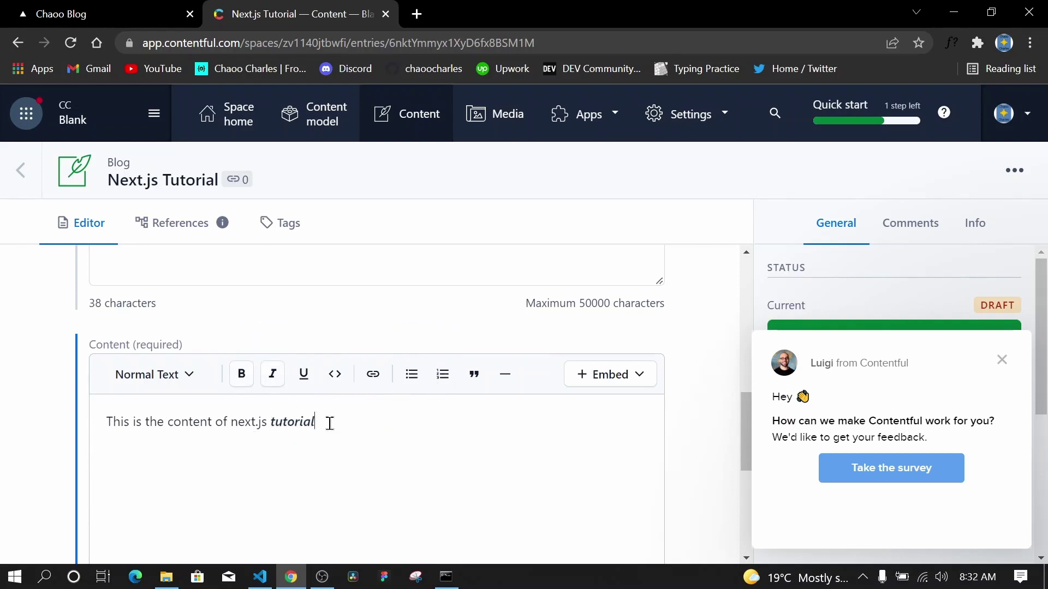
drag(314, 421, 78, 430)
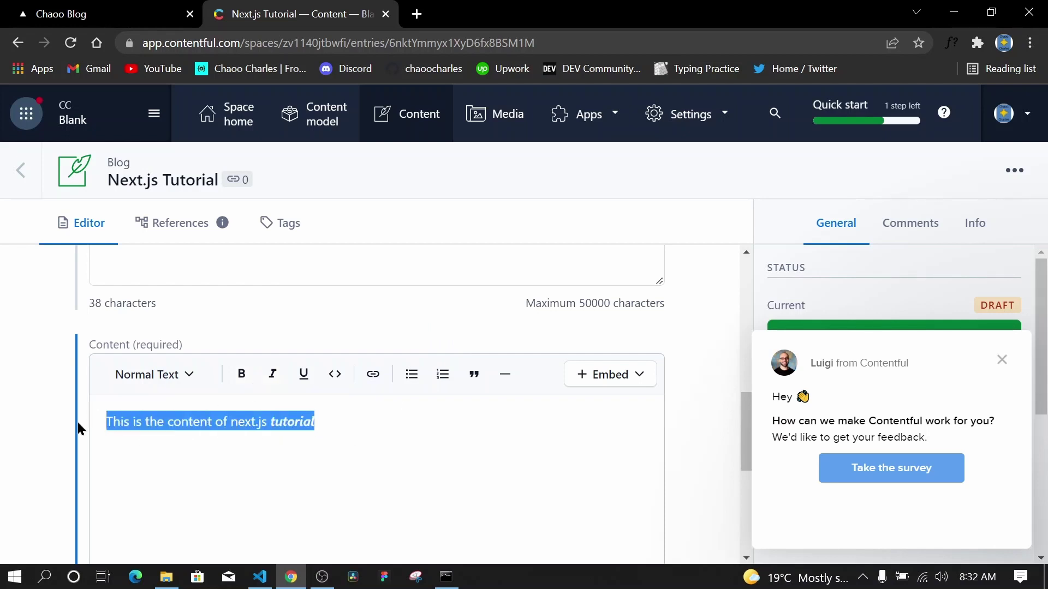
click(329, 413)
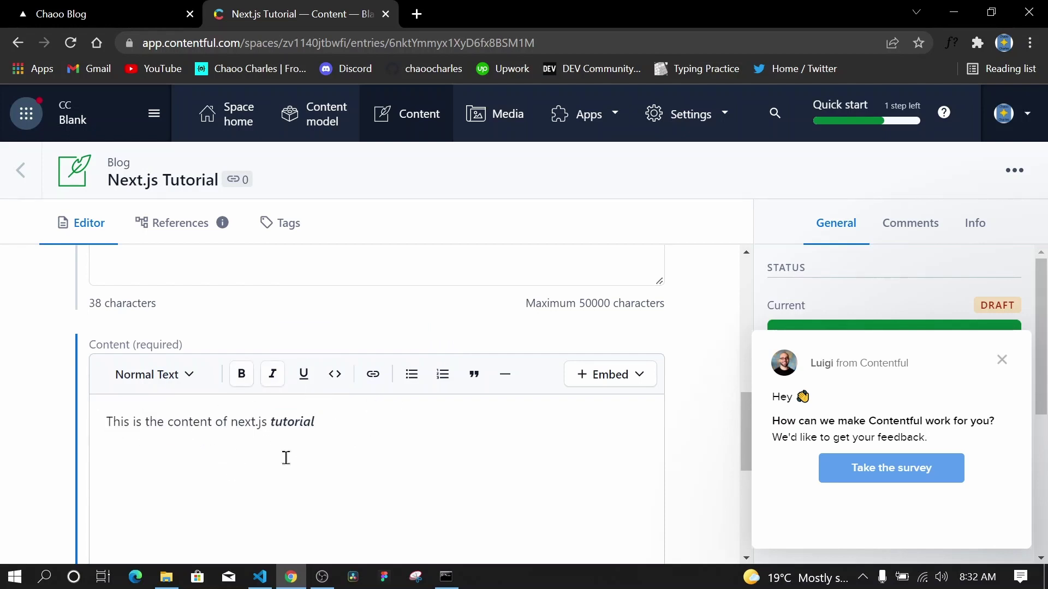
Close the embed menu without inserting anything and dismiss the feedback survey popup
click(633, 383)
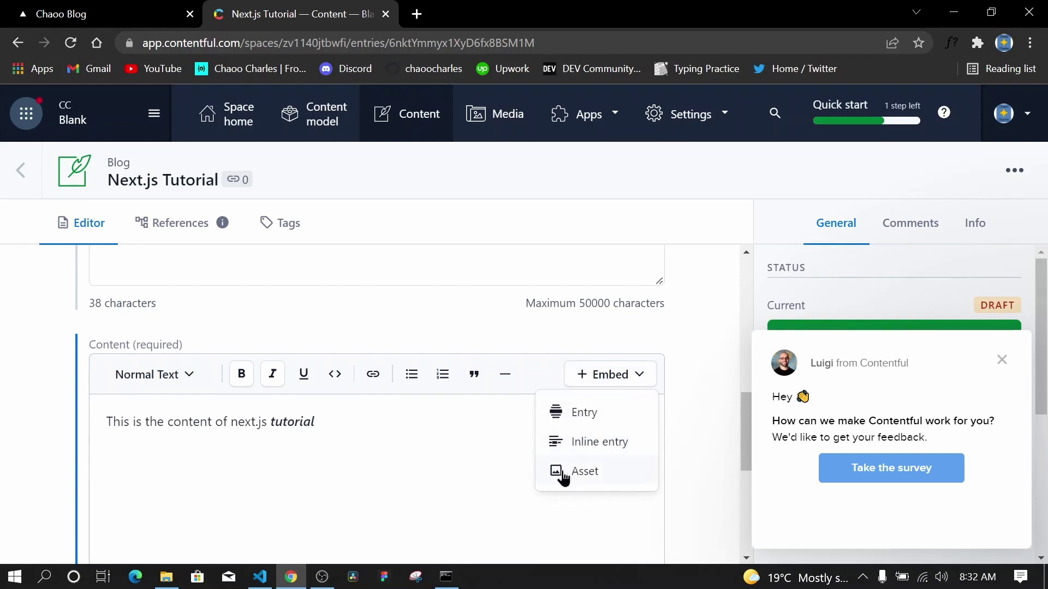
click(345, 429)
drag(343, 426, 22, 435)
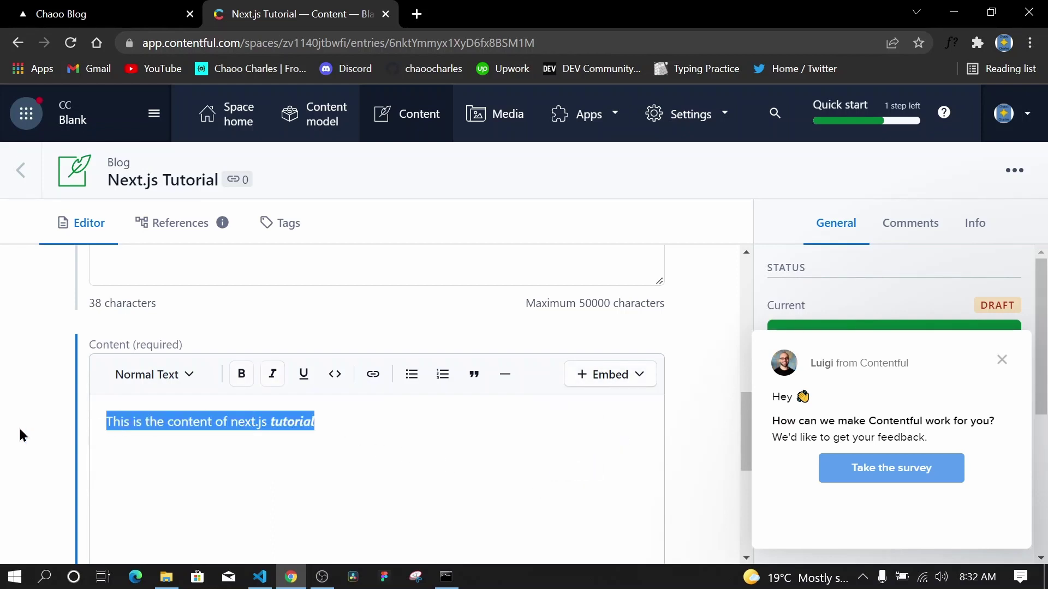
click(1003, 360)
Publish the Next.js Tutorial entry and return to the Content entries list
click(402, 479)
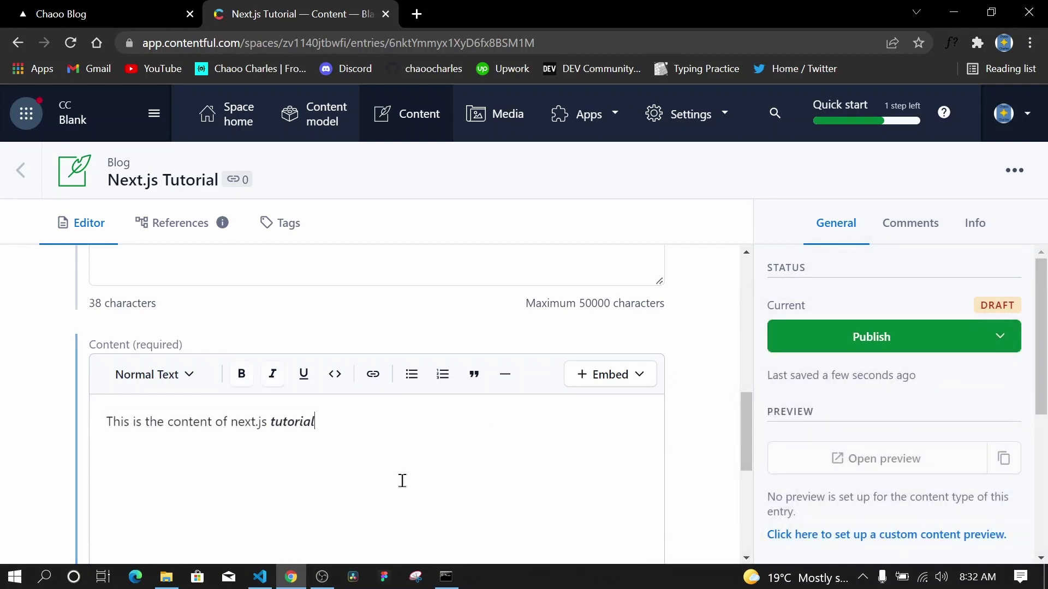
scroll(402, 480, up, 10)
scroll(312, 383, up, 1)
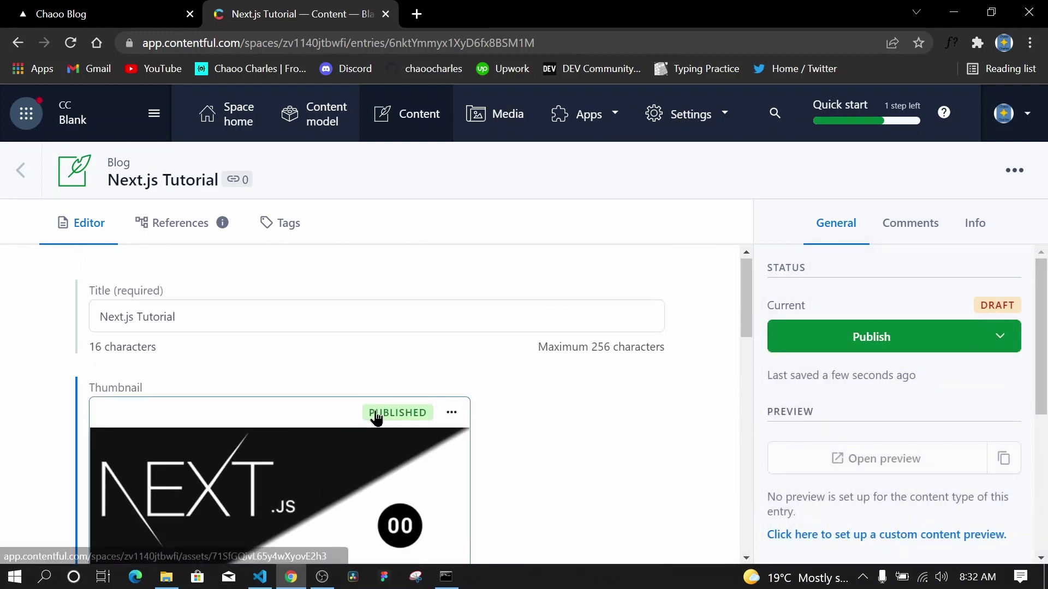
click(872, 340)
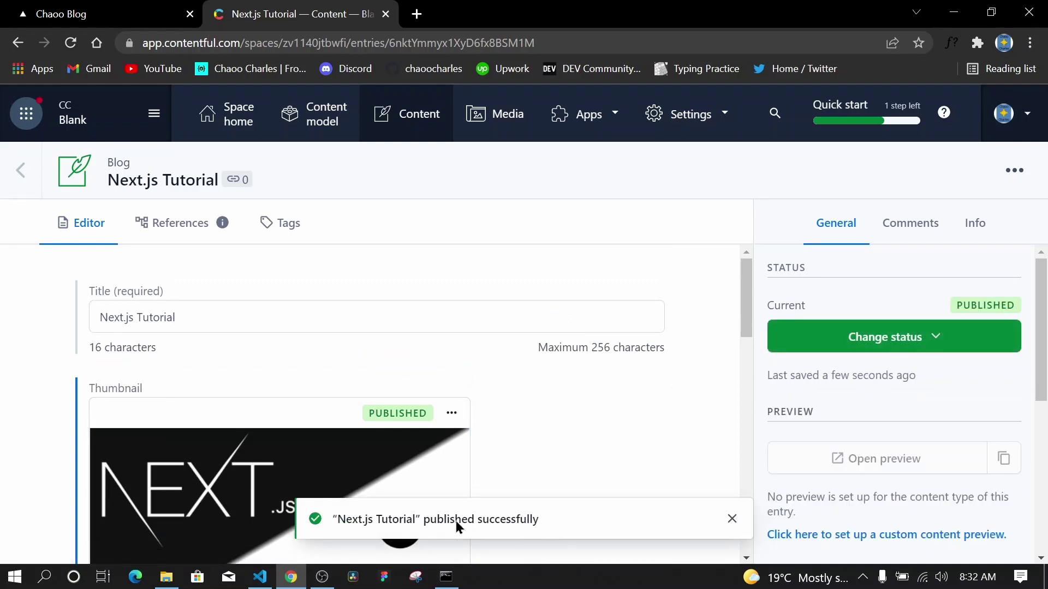
click(416, 125)
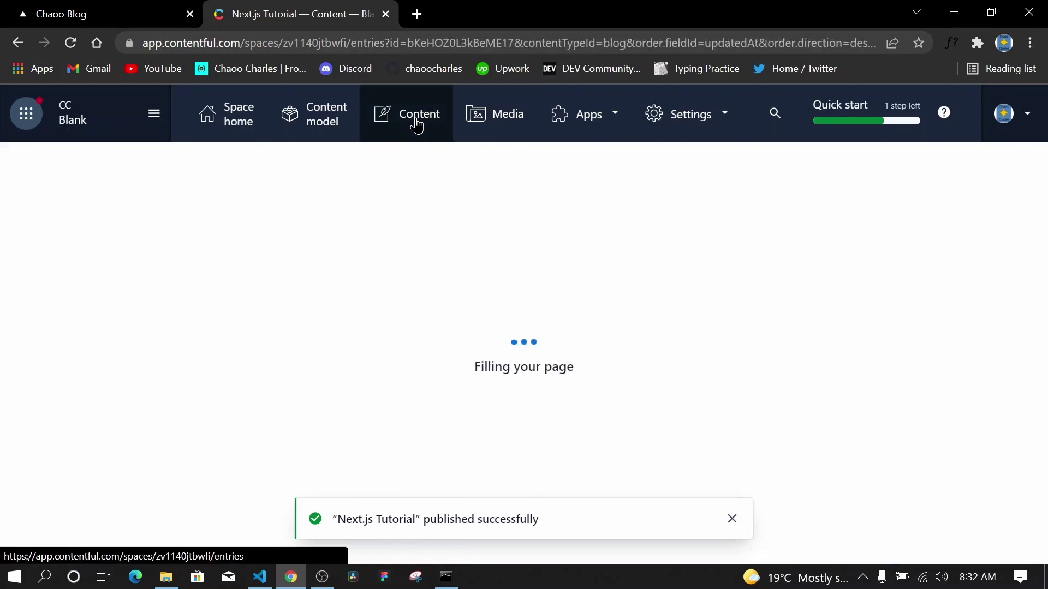